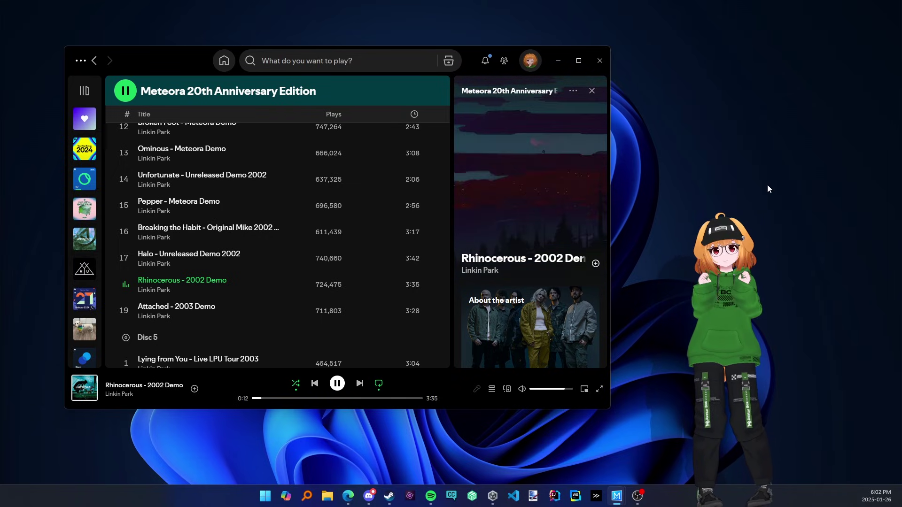
{"action": "left_click_drag", "start_coordinate": [188, 65], "coordinate": [261, 211]}
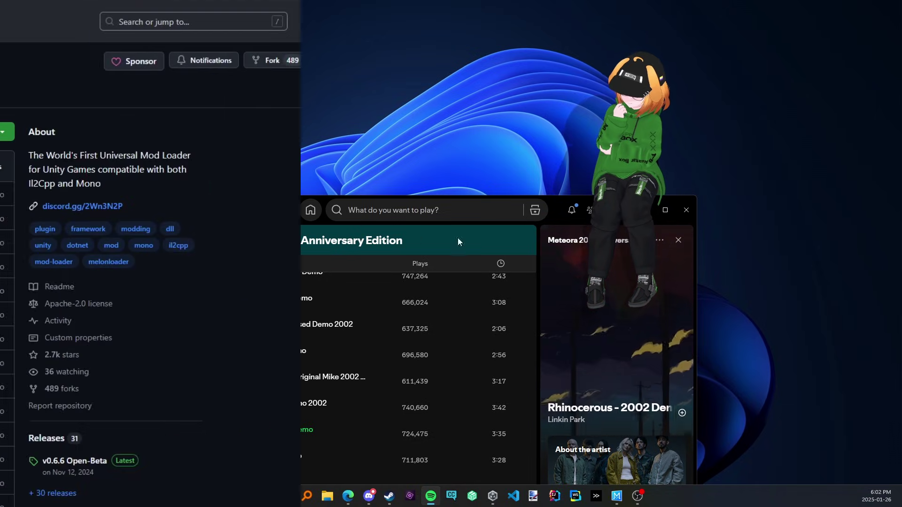
Step: Download MelonLoader.Installer.exe from the v0.6.6 Open-Beta release and open it
{"action": "scroll", "coordinate": [892, 253], "scroll_direction": "down", "scroll_amount": 5}
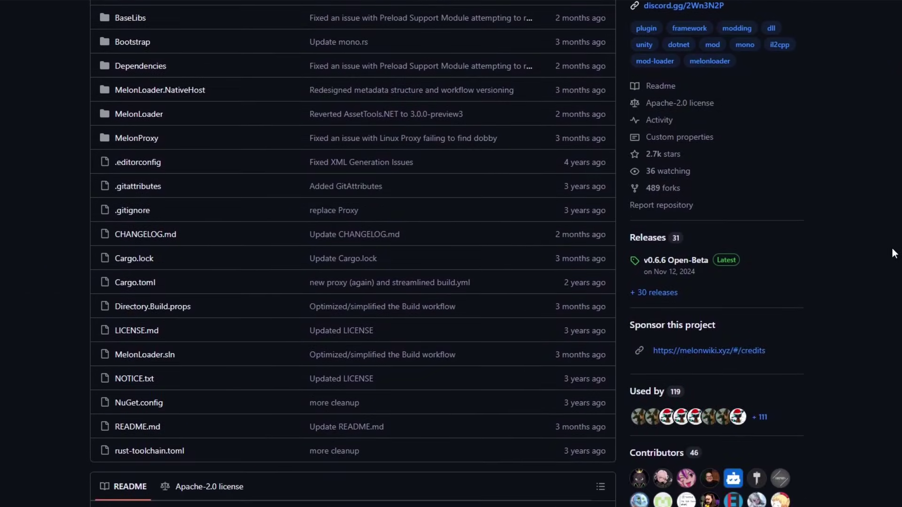
{"action": "left_click", "coordinate": [702, 267]}
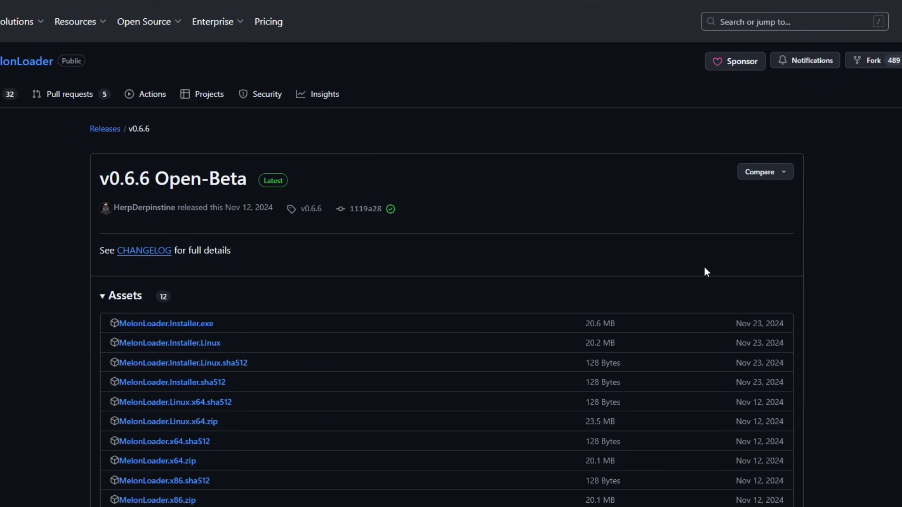
{"action": "scroll", "coordinate": [704, 267], "scroll_direction": "down", "scroll_amount": 1}
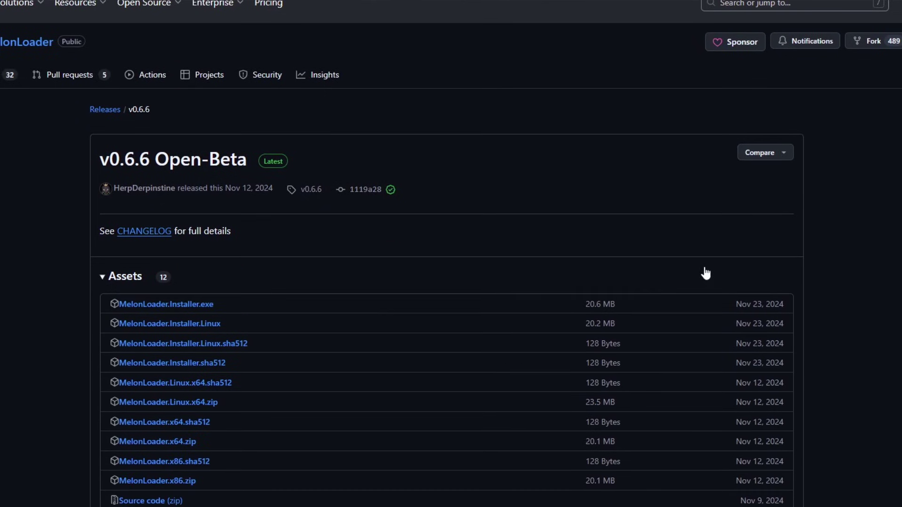
{"action": "left_click", "coordinate": [198, 308]}
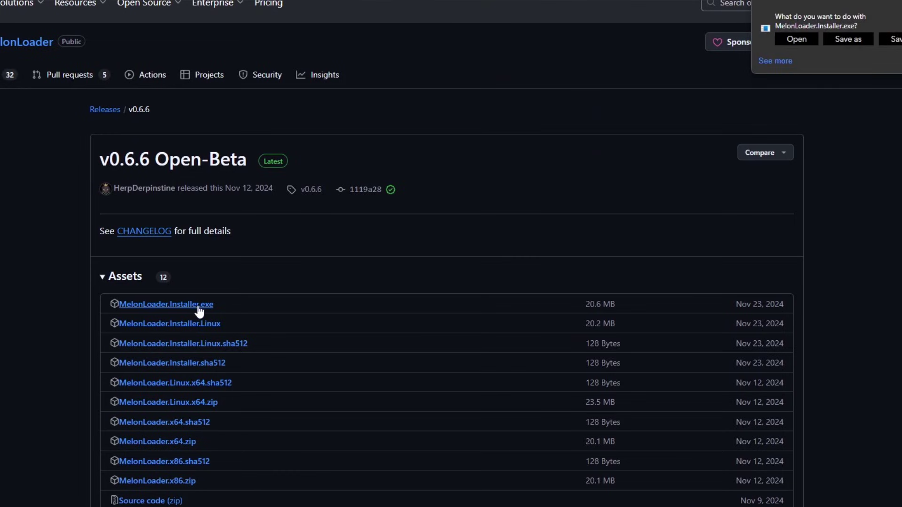
{"action": "left_click", "coordinate": [795, 42]}
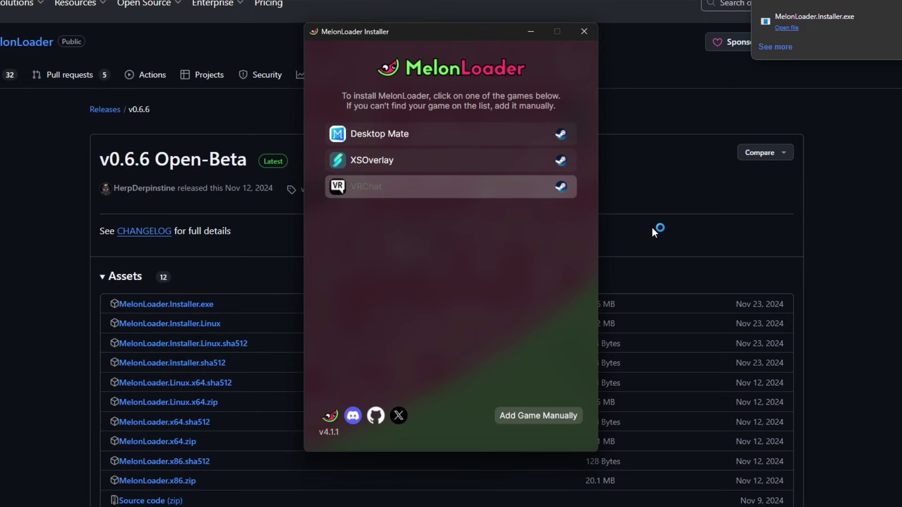
Step: Install MelonLoader 0.6.6 for Desktop Mate and close the installer
{"action": "left_click", "coordinate": [475, 127]}
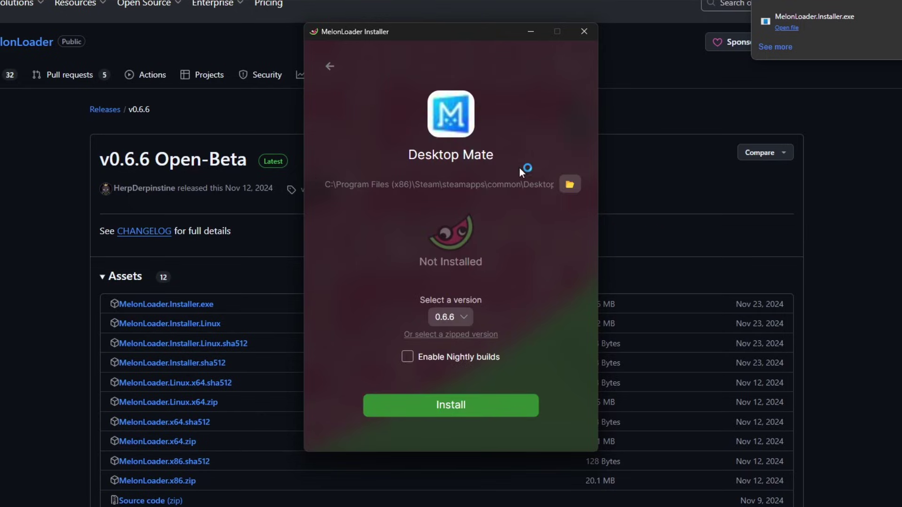
{"action": "left_click", "coordinate": [481, 403]}
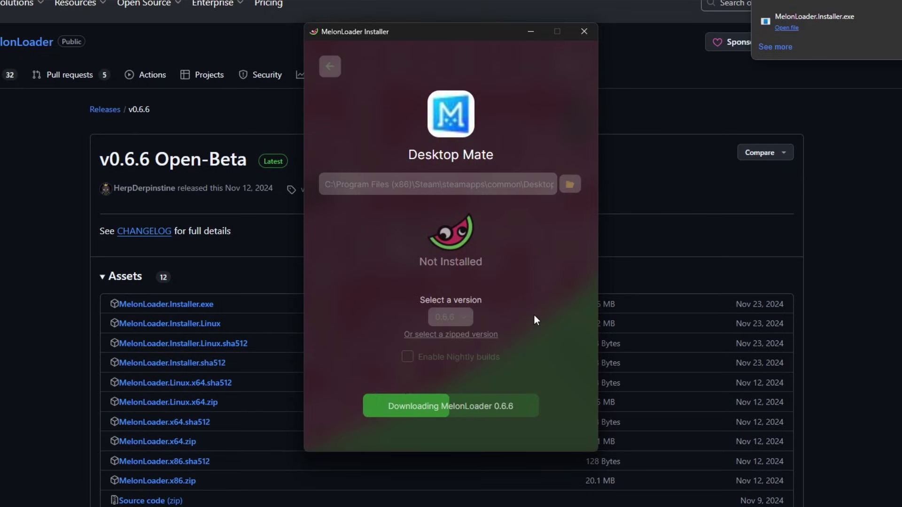
{"action": "left_click", "coordinate": [450, 281]}
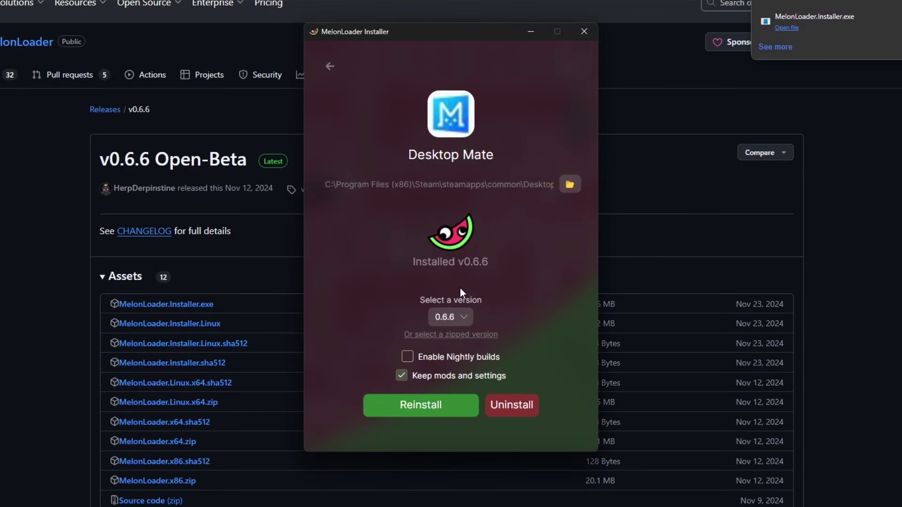
{"action": "left_click", "coordinate": [590, 31]}
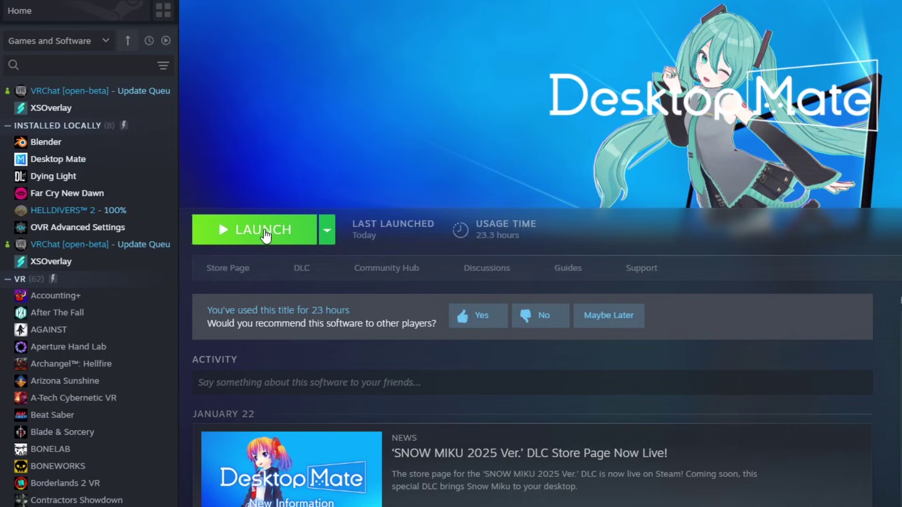
Step: Download CustomAvatarLoader.zip from the latest release of the Custom Avatar Loader Mod repository
{"action": "left_click", "coordinate": [265, 232]}
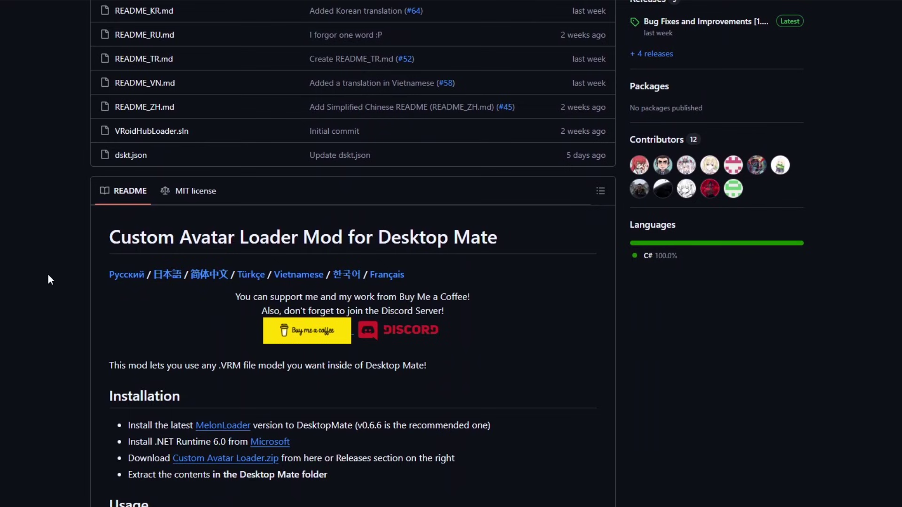
{"action": "scroll", "coordinate": [48, 274], "scroll_direction": "up", "scroll_amount": 4}
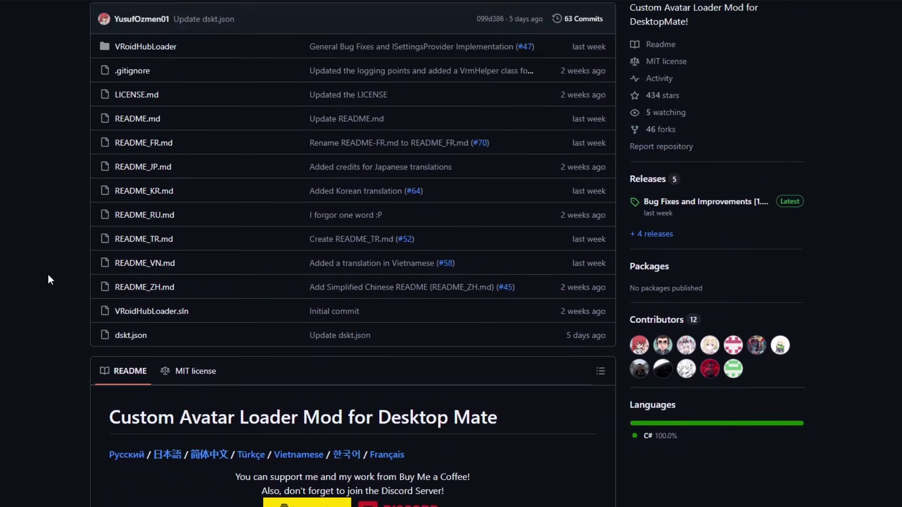
{"action": "left_click", "coordinate": [668, 225]}
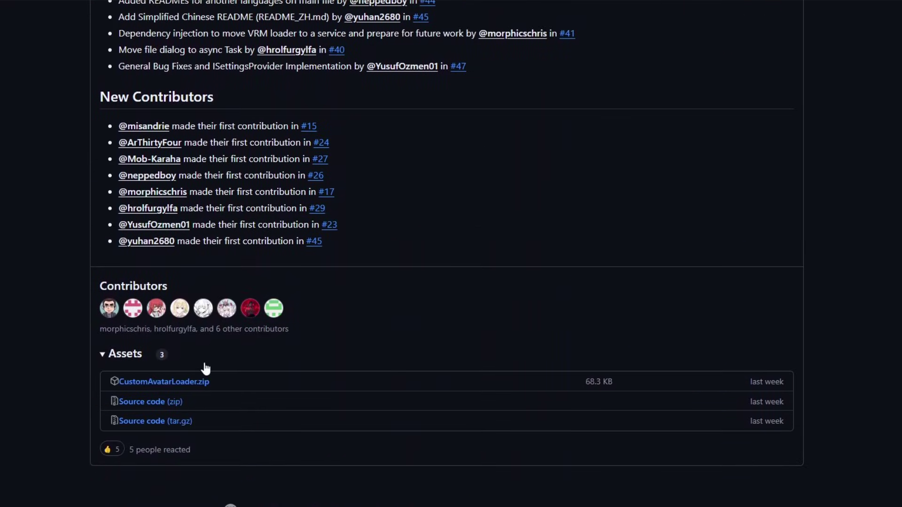
{"action": "left_click", "coordinate": [164, 385]}
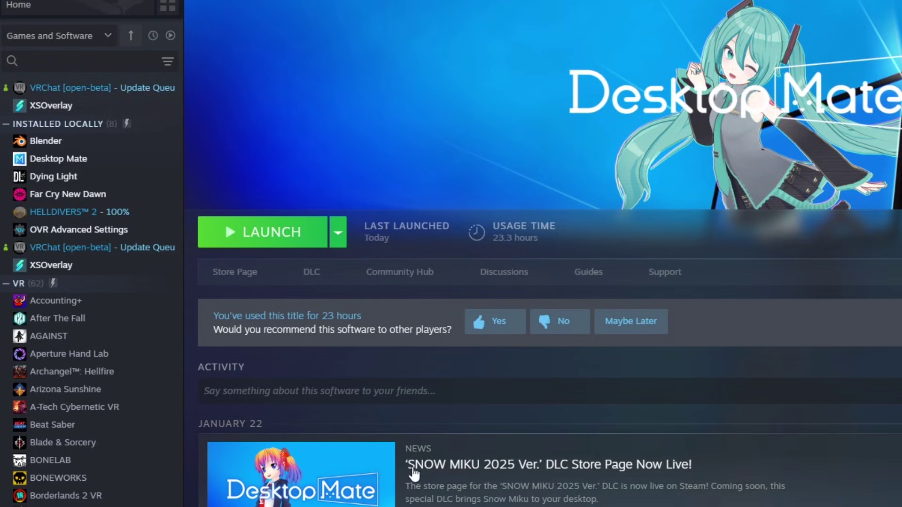
Step: Switch to Steam and browse the local files of Desktop Mate
{"action": "right_click", "coordinate": [94, 164]}
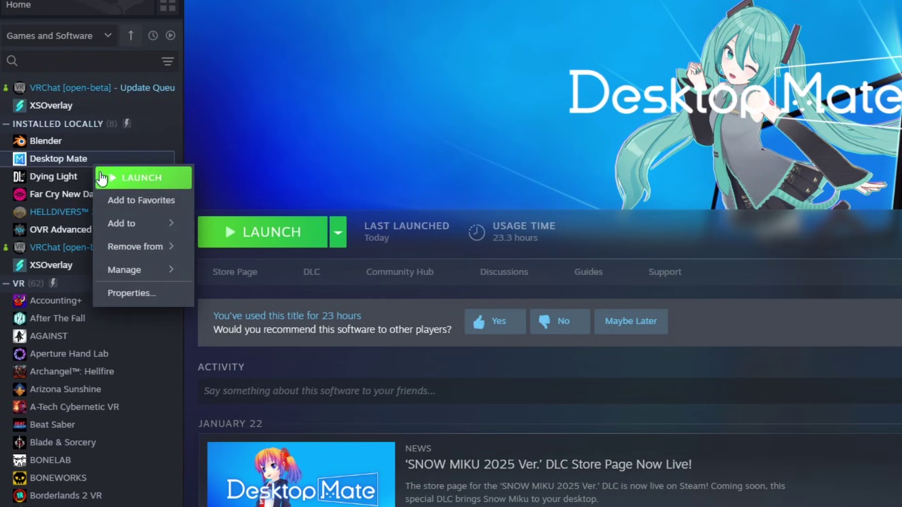
{"action": "mouse_move", "coordinate": [154, 272]}
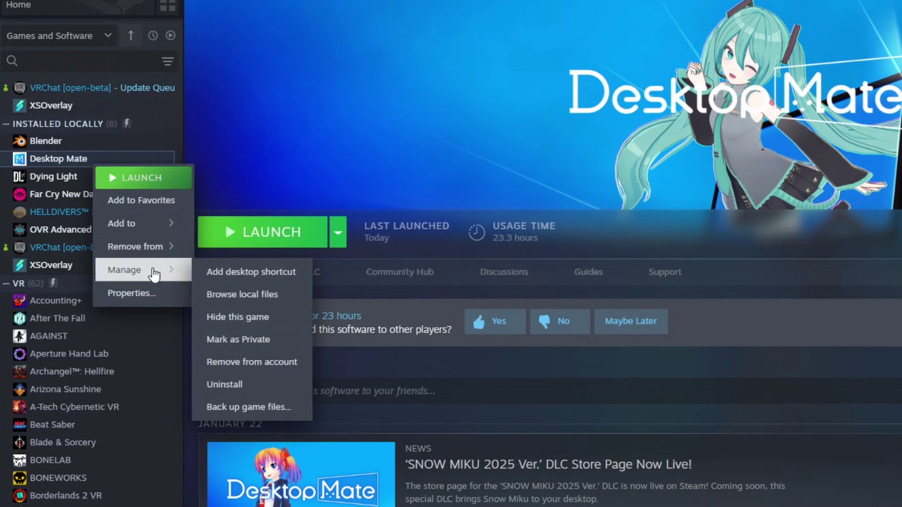
{"action": "left_click", "coordinate": [245, 295]}
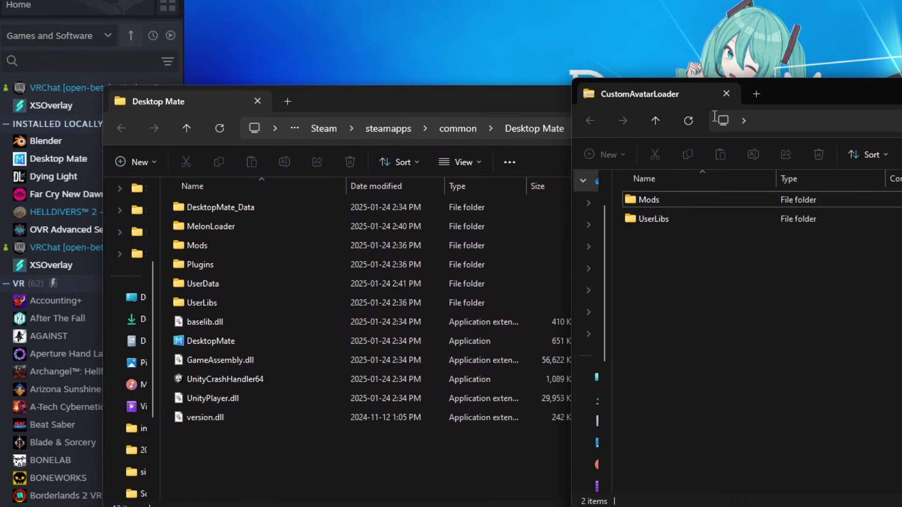
Step: Copy CustomAvatarLoader.dll from the archive's Mods folder into the Mods folder of Desktop Mate
{"action": "double_click", "coordinate": [658, 202]}
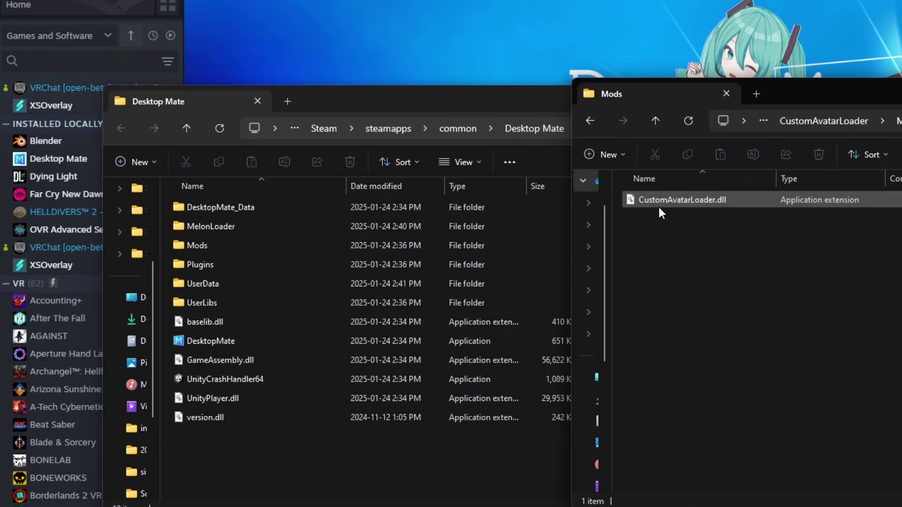
{"action": "left_click_drag", "start_coordinate": [672, 196], "coordinate": [292, 244]}
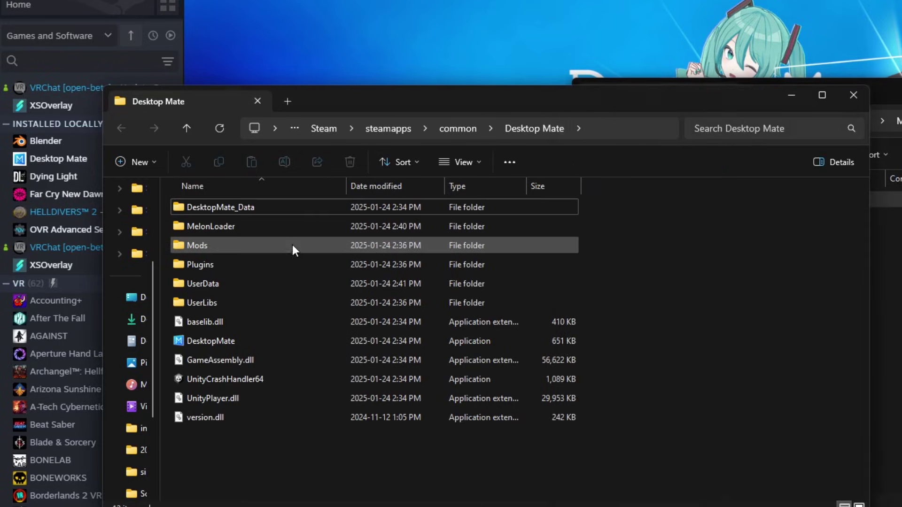
{"action": "left_click", "coordinate": [884, 238]}
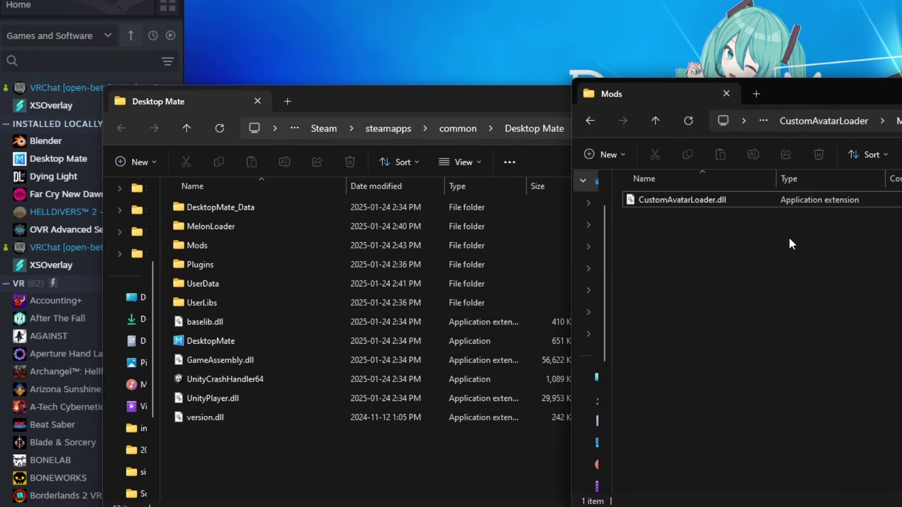
Step: Copy the two Microsoft.Extensions DLL files from the archive's UserLibs folder into Desktop Mate's UserLibs folder
{"action": "left_click", "coordinate": [591, 122]}
{"action": "double_click", "coordinate": [666, 221]}
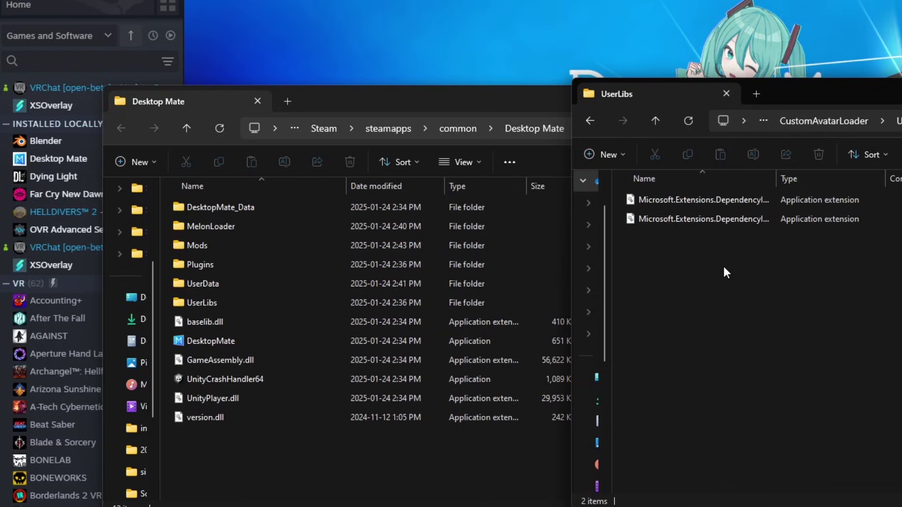
{"action": "left_click_drag", "start_coordinate": [725, 272], "coordinate": [210, 300]}
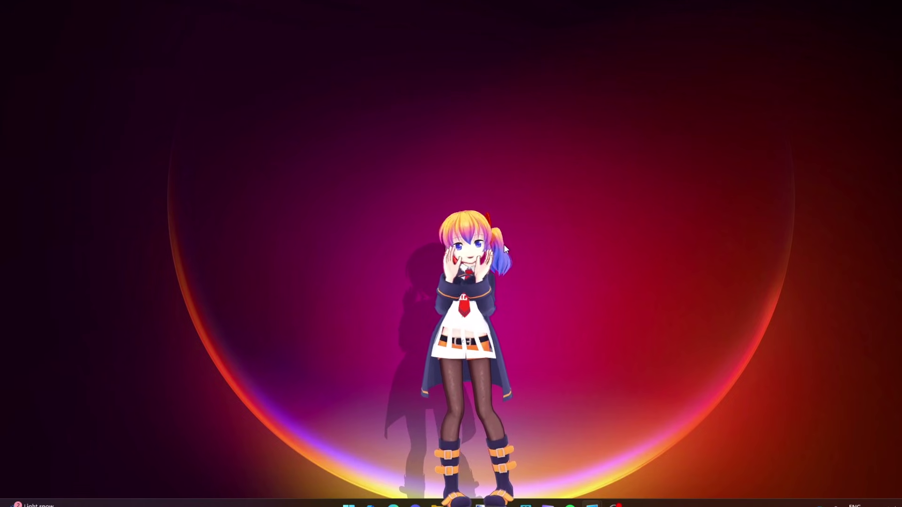
Step: Open the VRM file selection dialog in Desktop Mate
{"action": "key", "text": "F4"}
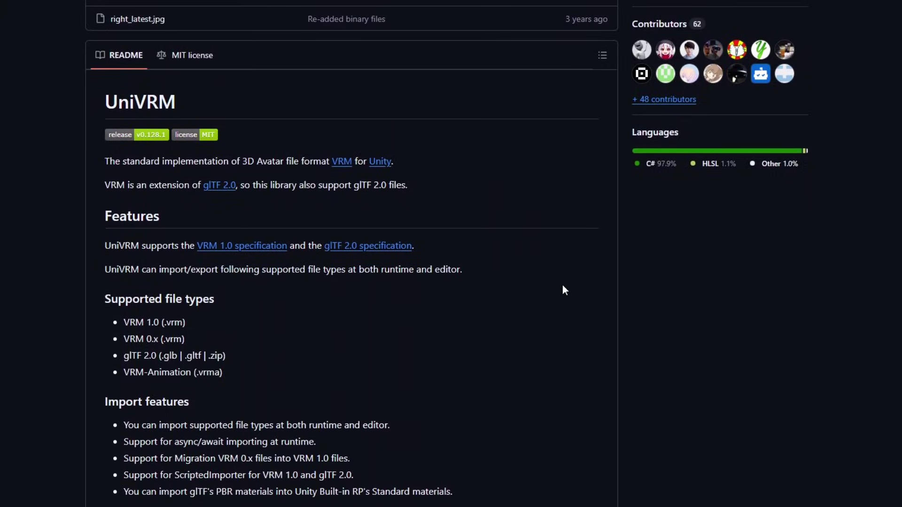
Step: Download UniVRM-0.128.1_c0c7.unitypackage from the latest UniVRM release on GitHub
{"action": "scroll", "coordinate": [563, 287], "scroll_direction": "down", "scroll_amount": 10}
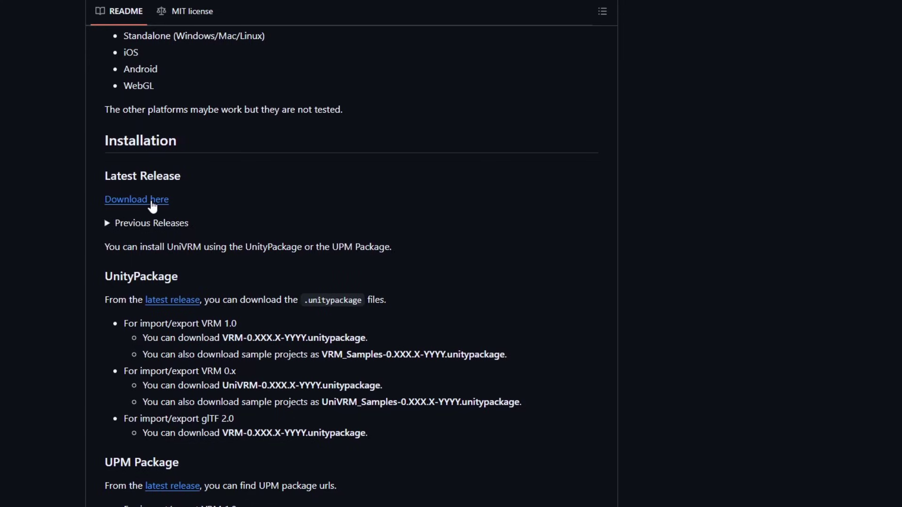
{"action": "left_click", "coordinate": [152, 201]}
{"action": "scroll", "coordinate": [412, 309], "scroll_direction": "down", "scroll_amount": 20}
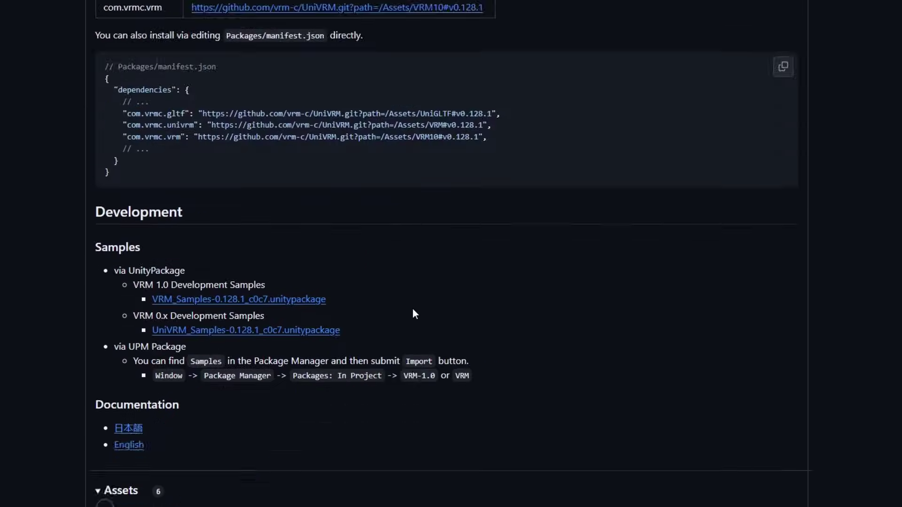
{"action": "scroll", "coordinate": [413, 310], "scroll_direction": "up", "scroll_amount": 1}
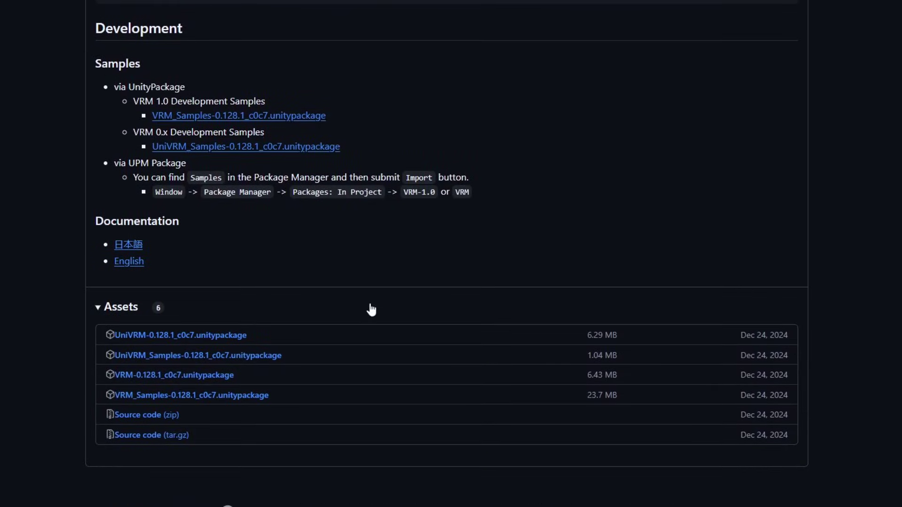
{"action": "left_click", "coordinate": [210, 335]}
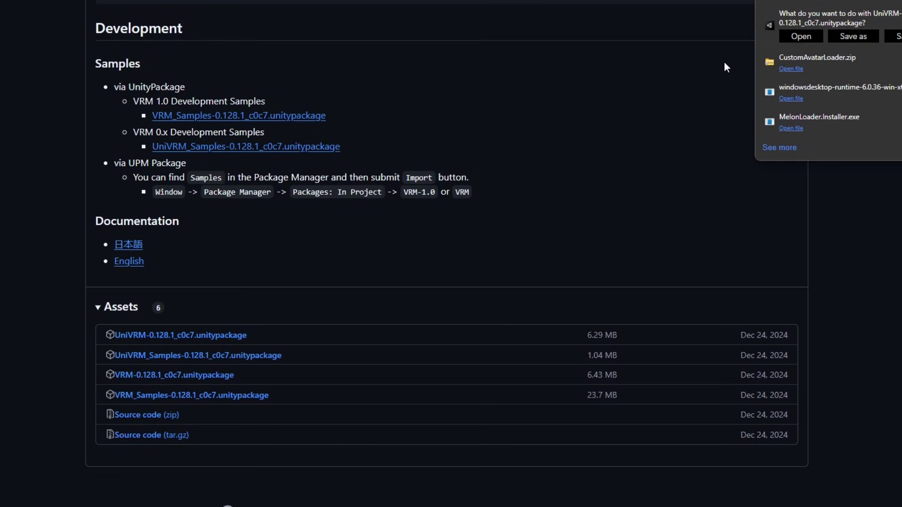
Step: Open the downloaded UniVRM package and import all of its contents into the Unity avatar project
{"action": "left_click", "coordinate": [801, 37]}
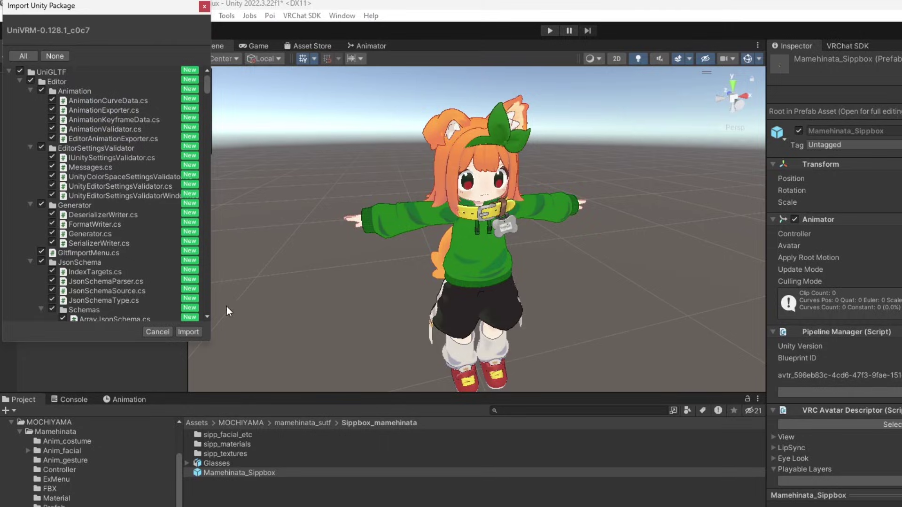
{"action": "left_click", "coordinate": [188, 332]}
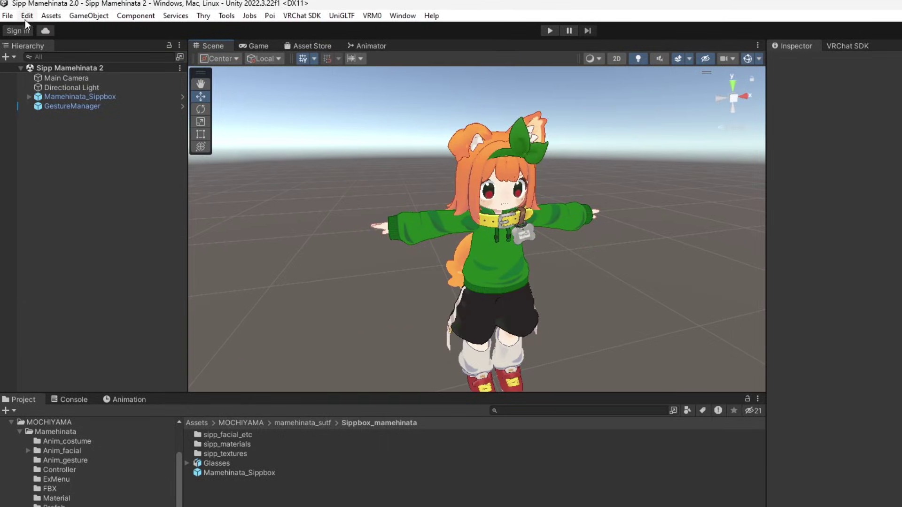
Step: Create a new scene from the Basic (Built-in) template and add the Mamehinata_Sippbox prefab to it
{"action": "left_click", "coordinate": [7, 15]}
{"action": "left_click", "coordinate": [37, 30]}
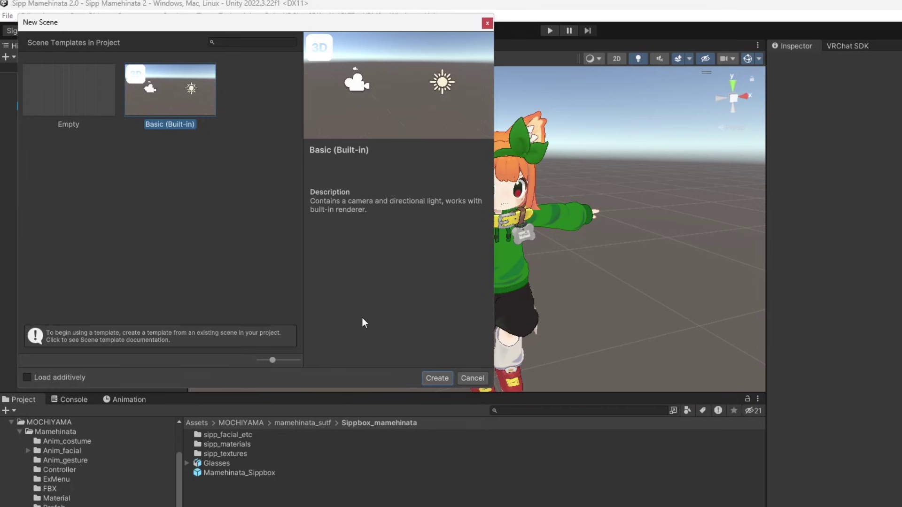
{"action": "left_click", "coordinate": [437, 378]}
{"action": "left_click_drag", "start_coordinate": [239, 473], "coordinate": [139, 345]}
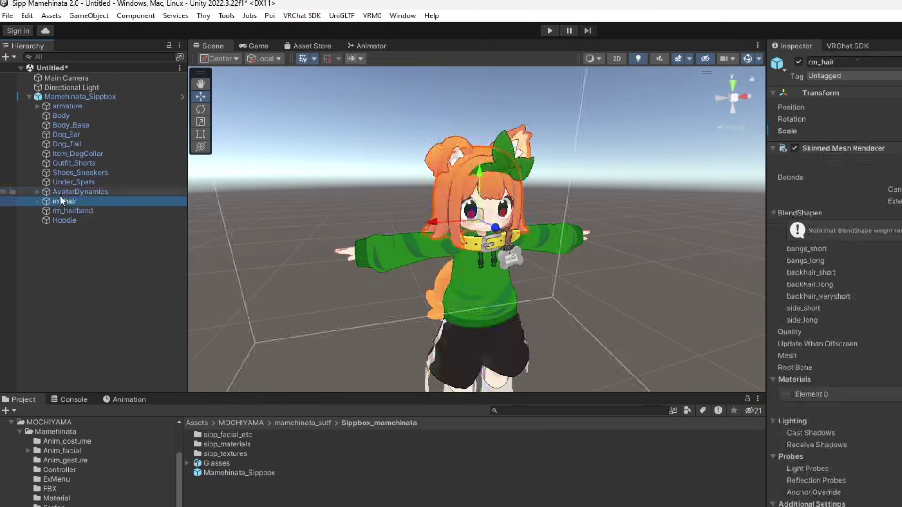
Step: Delete unneeded parts of the Mamehinata_Sippbox avatar, including Item_DogCollar and Under_Spats
{"action": "left_click", "coordinate": [61, 195]}
{"action": "key", "text": "Delete"}
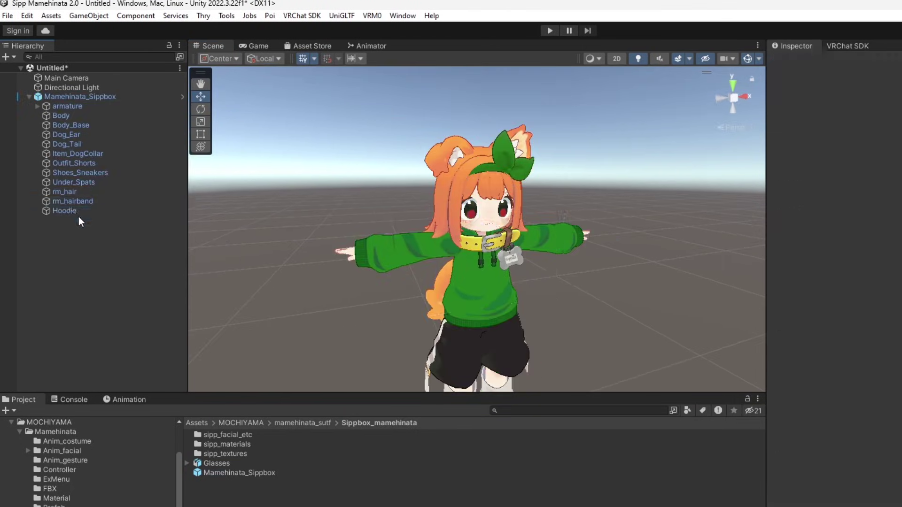
{"action": "left_click", "coordinate": [89, 182]}
{"action": "key", "text": "Delete"}
{"action": "left_click", "coordinate": [100, 171]}
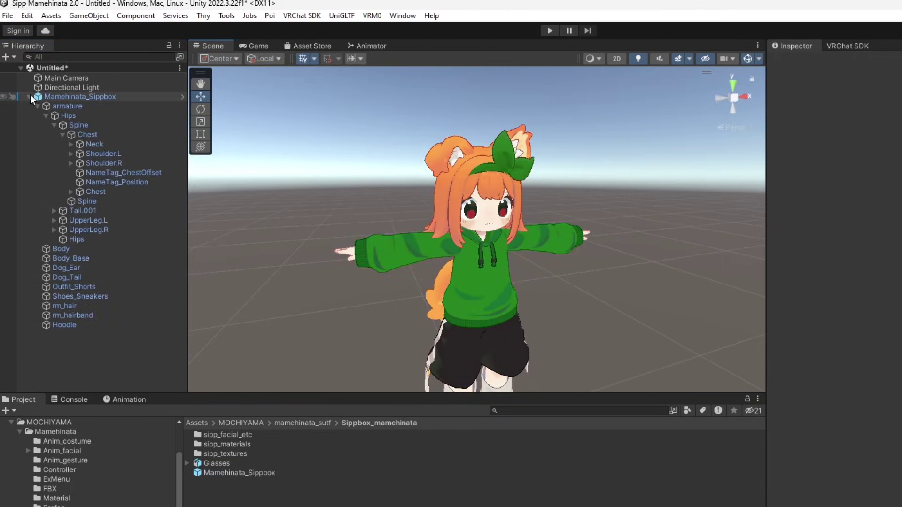
Step: Expand the armature down to the Chest bone and delete NameTag_ChestOffset and NameTag_Position
{"action": "left_click", "coordinate": [77, 287]}
{"action": "left_click", "coordinate": [80, 277]}
{"action": "left_click", "coordinate": [83, 249]}
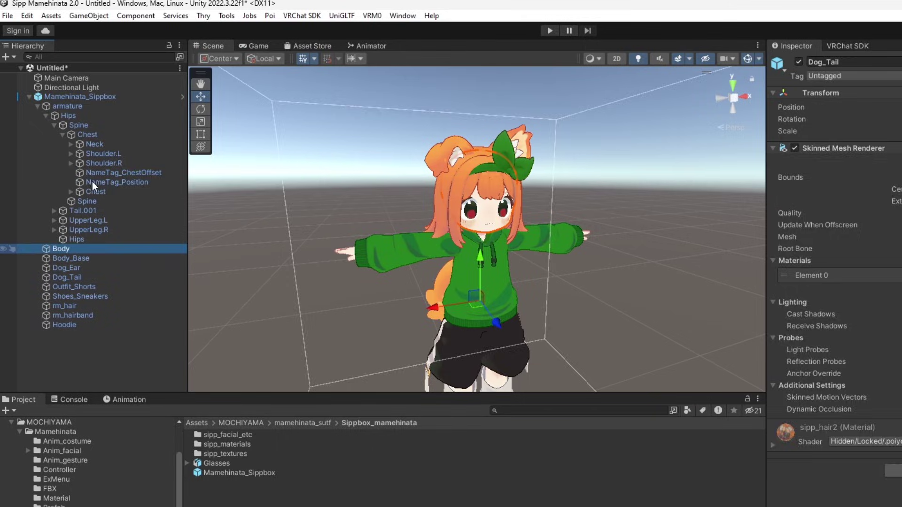
{"action": "left_click", "coordinate": [94, 173]}
{"action": "left_click", "coordinate": [94, 181], "text": "shift"}
{"action": "key", "text": "Delete"}
Step: Clean up the objects under the avatar's Head bone and make its Glasses visible
{"action": "left_click", "coordinate": [80, 220]}
{"action": "left_click", "coordinate": [108, 201]}
{"action": "key", "text": "Delete"}
{"action": "left_click", "coordinate": [108, 220]}
{"action": "left_click", "coordinate": [677, 137]}
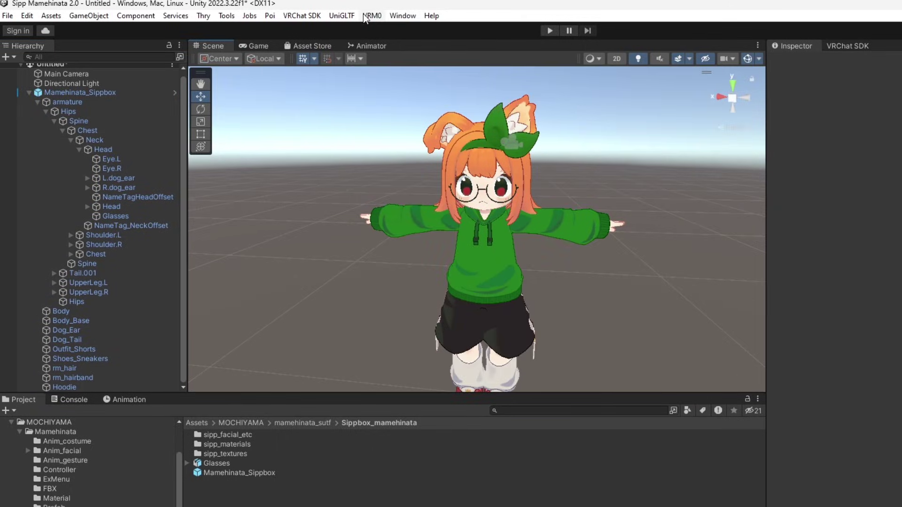
Step: Start a VRM 0.x export and assign Mamehinata_Sippbox as its ExportRoot
{"action": "left_click", "coordinate": [372, 15]}
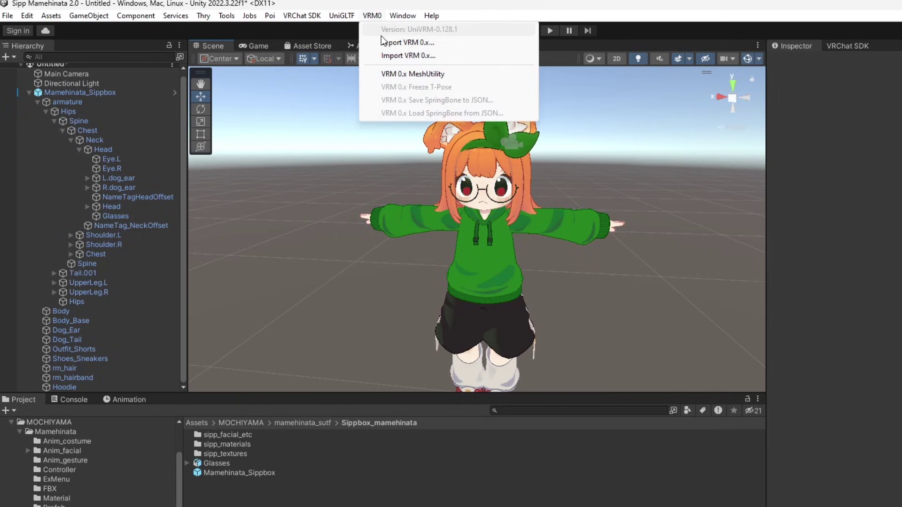
{"action": "left_click", "coordinate": [381, 37]}
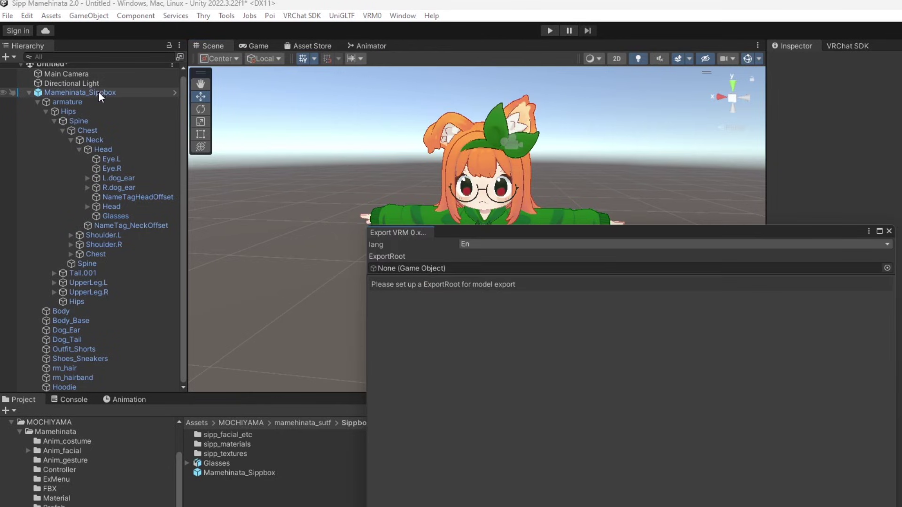
{"action": "left_click_drag", "start_coordinate": [99, 92], "coordinate": [442, 267]}
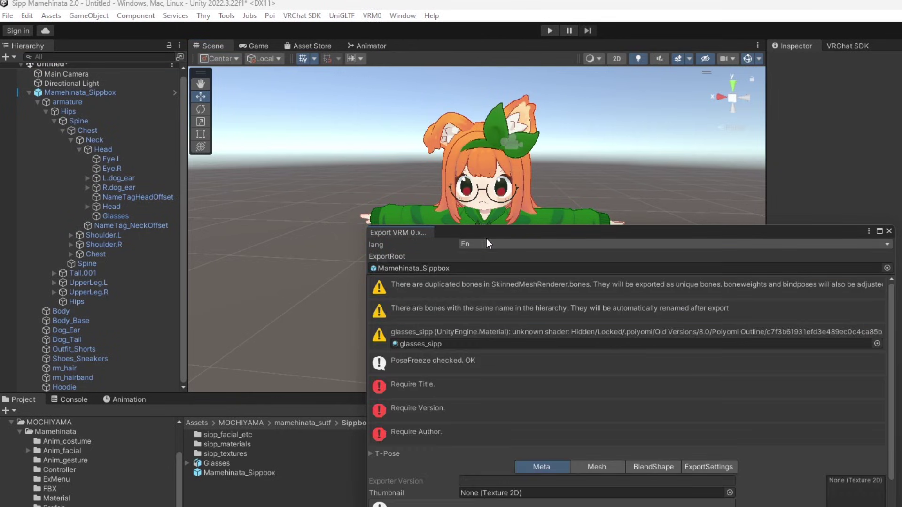
{"action": "left_click_drag", "start_coordinate": [487, 232], "coordinate": [470, 107]}
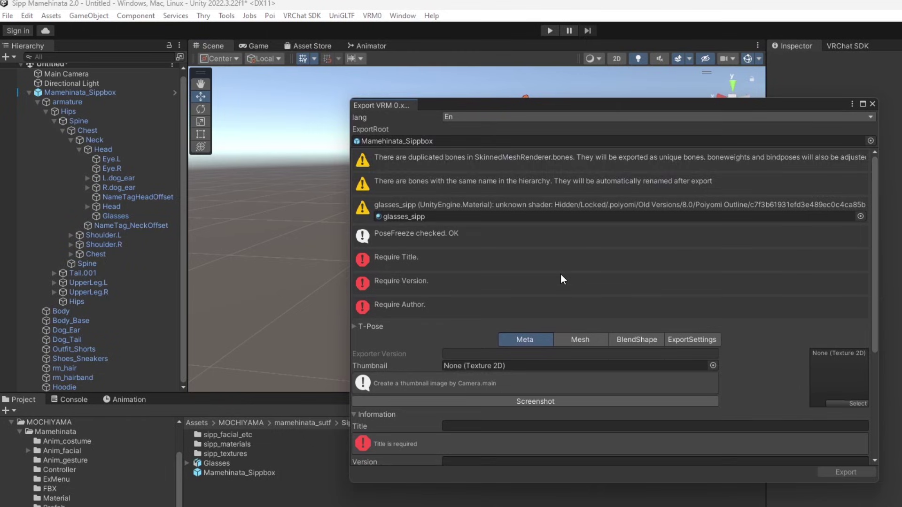
Step: Fill in the export metadata with title Mamehinata, version 1 and author Sippbox
{"action": "scroll", "coordinate": [560, 274], "scroll_direction": "down", "scroll_amount": 5}
{"action": "left_click", "coordinate": [505, 244]}
{"action": "type", "text": "Mame"}
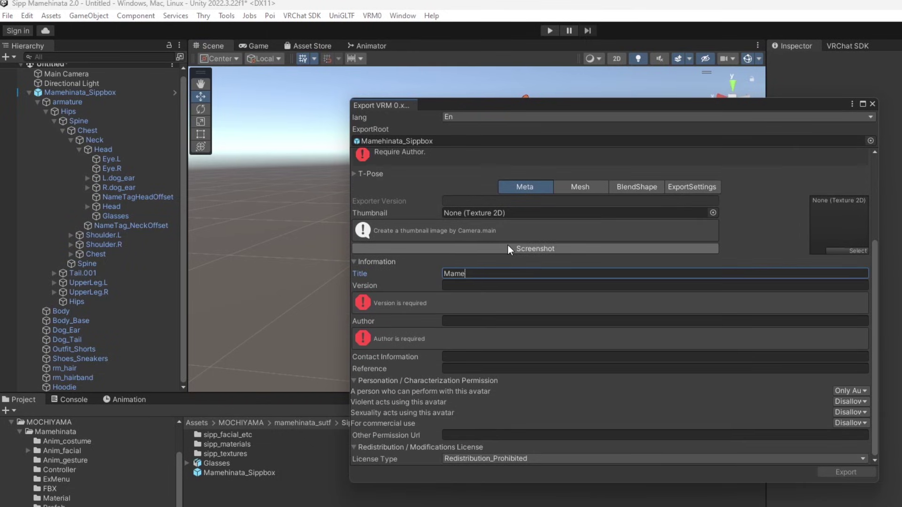
{"action": "type", "text": "hinata"}
{"action": "key", "text": "Tab"}
{"action": "type", "text": "1"}
{"action": "key", "text": "Tab"}
{"action": "type", "text": "Sippbox"}
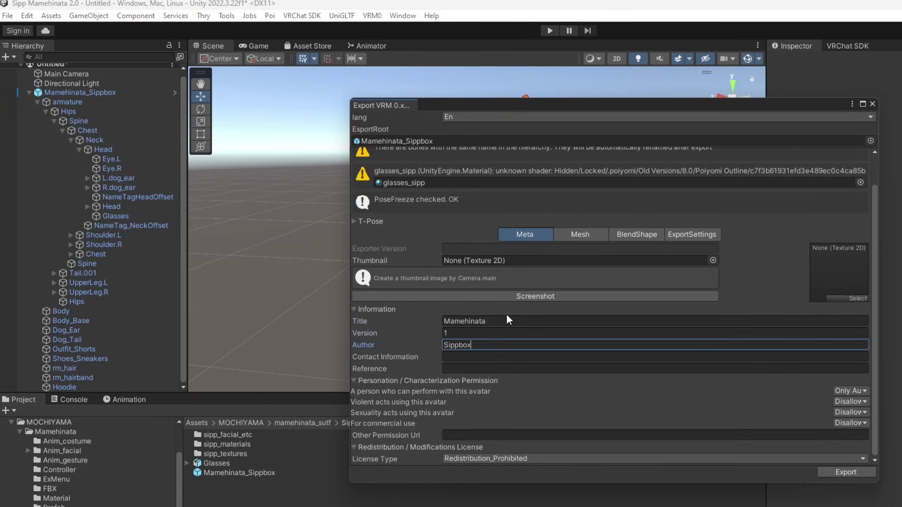
Step: Export the avatar as Mamehinata_Sippbox in vrm format to the VRM folder on the Desktop
{"action": "left_click", "coordinate": [836, 471]}
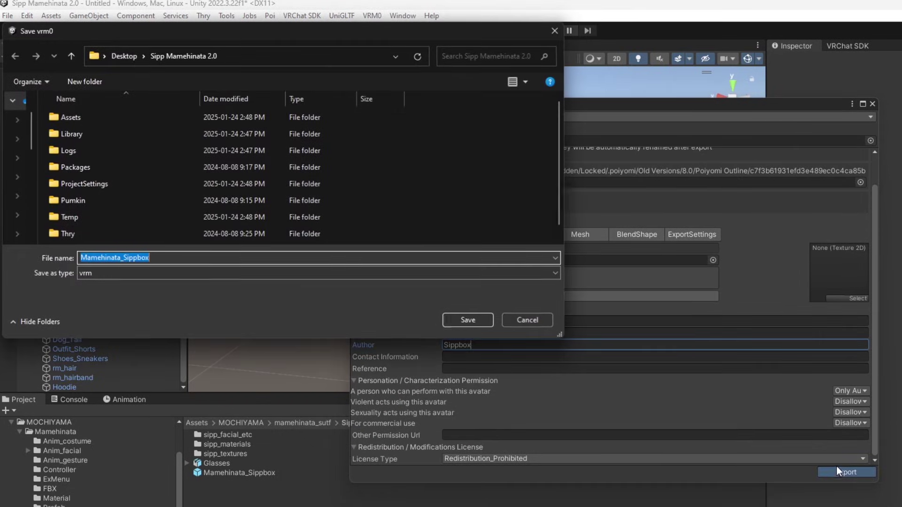
{"action": "left_click", "coordinate": [120, 55]}
{"action": "left_click", "coordinate": [92, 183]}
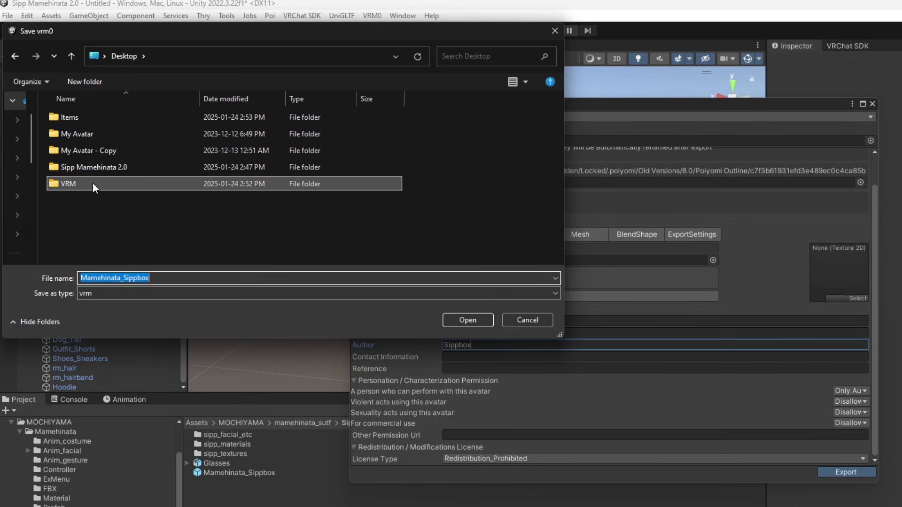
{"action": "double_click", "coordinate": [92, 183]}
{"action": "left_click", "coordinate": [468, 319]}
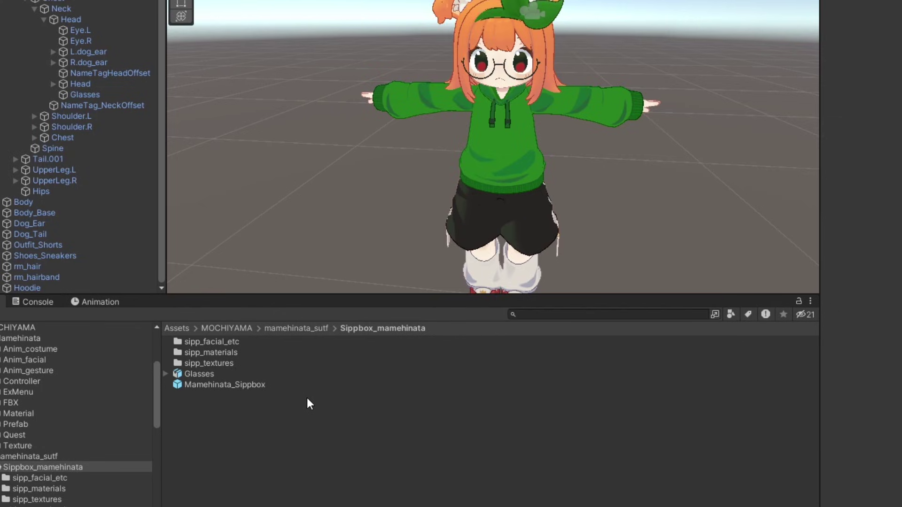
Step: Create a folder named VRM inside the Sippbox_mamehinata assets folder and open it
{"action": "right_click", "coordinate": [292, 433]}
{"action": "mouse_move", "coordinate": [370, 1]}
{"action": "left_click", "coordinate": [540, 1]}
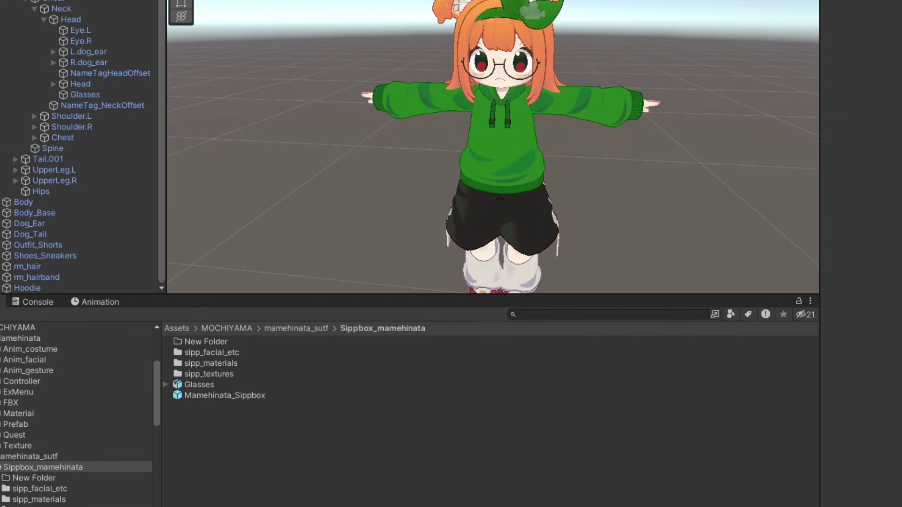
{"action": "left_click", "coordinate": [214, 340]}
{"action": "left_click", "coordinate": [214, 340]}
{"action": "type", "text": "VRM"}
{"action": "key", "text": "Return"}
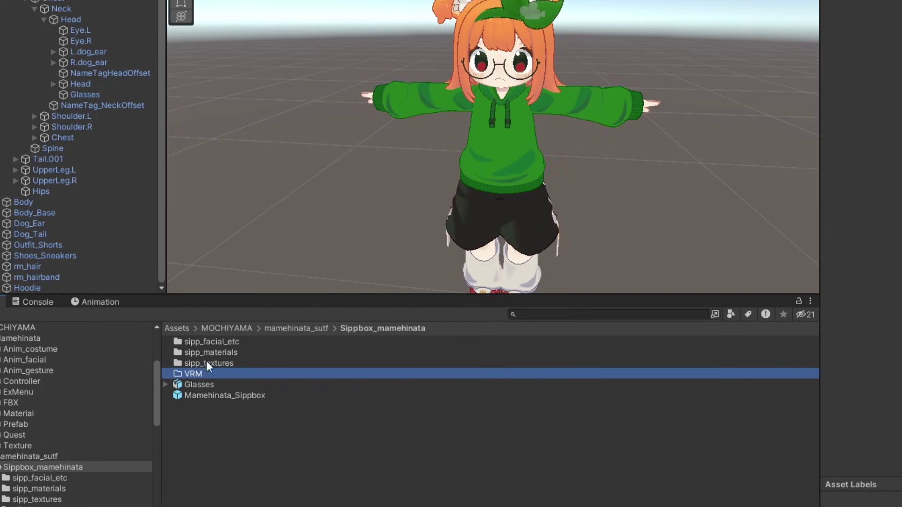
{"action": "double_click", "coordinate": [199, 374]}
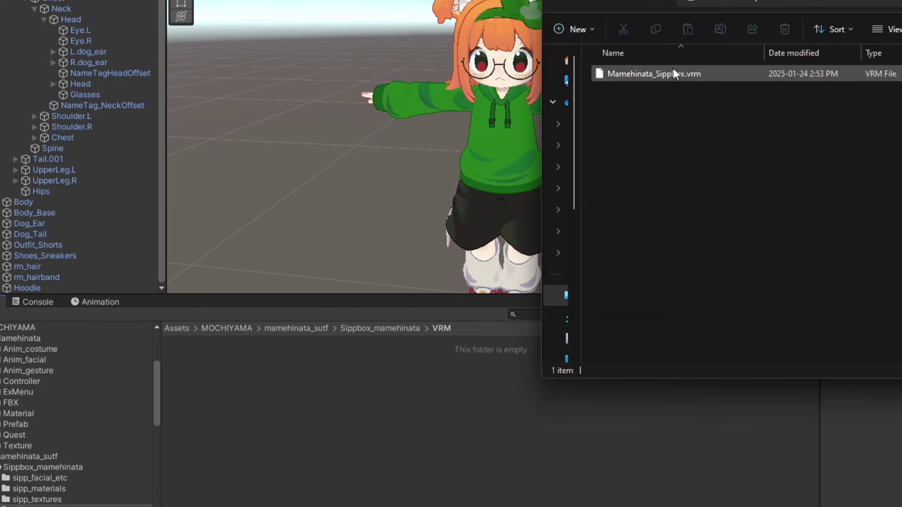
Step: Import the exported Mamehinata_Sippbox.vrm into the project's VRM folder and add its prefab to the scene
{"action": "left_click_drag", "start_coordinate": [675, 74], "coordinate": [392, 282]}
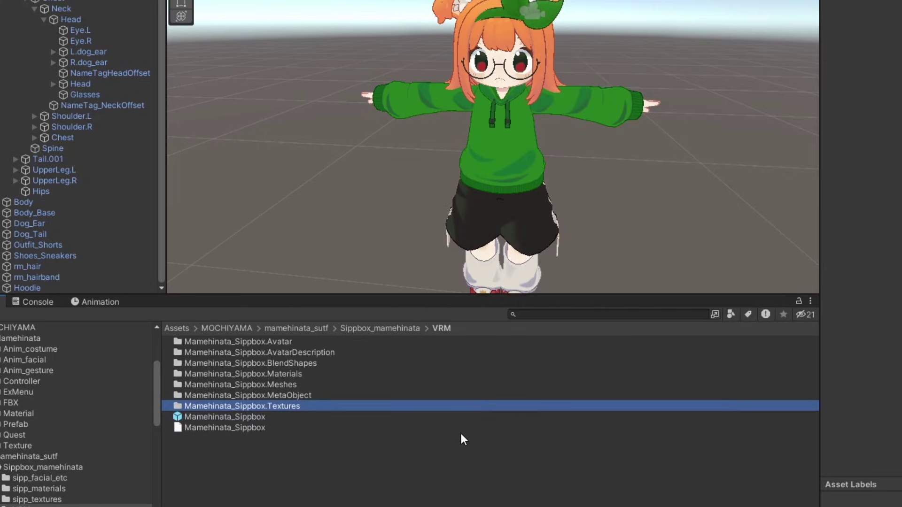
{"action": "left_click", "coordinate": [448, 440]}
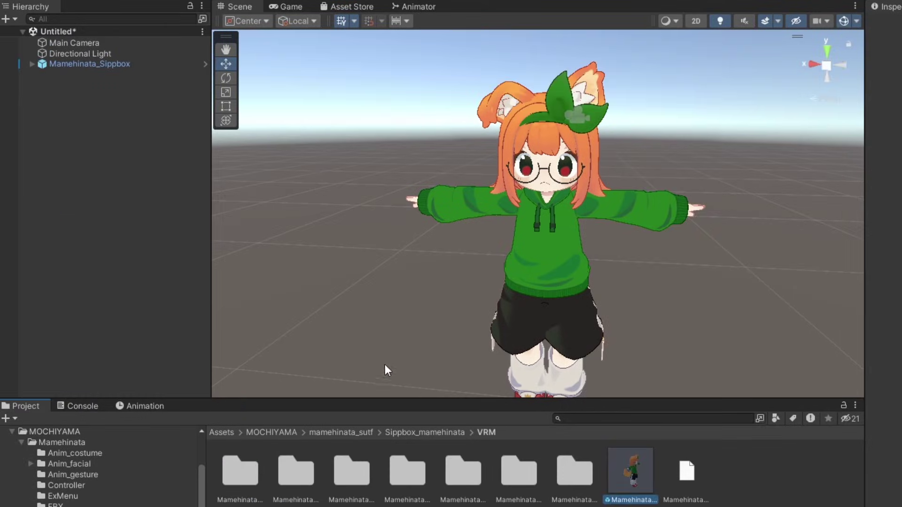
{"action": "left_click_drag", "start_coordinate": [630, 467], "coordinate": [128, 275]}
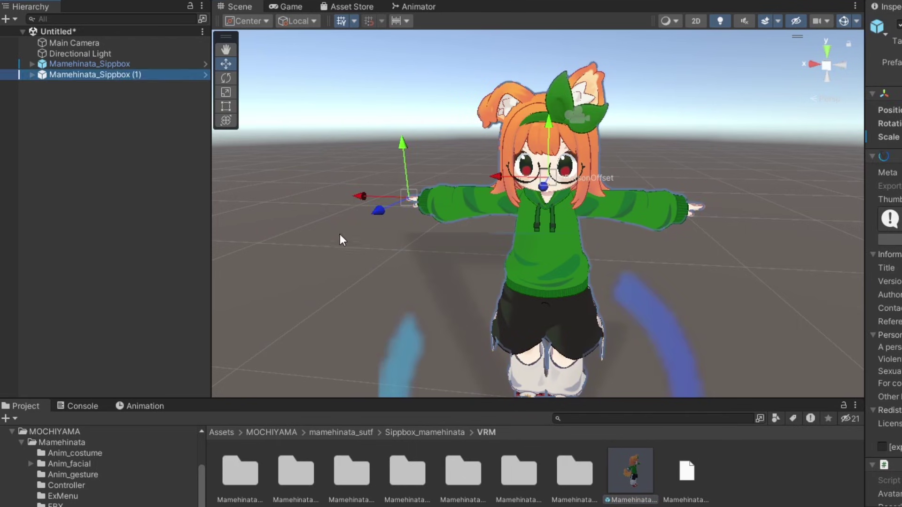
Step: Move the imported VRM avatar sideways so it stands beside the original avatar for comparison
{"action": "left_click_drag", "start_coordinate": [365, 196], "coordinate": [354, 219]}
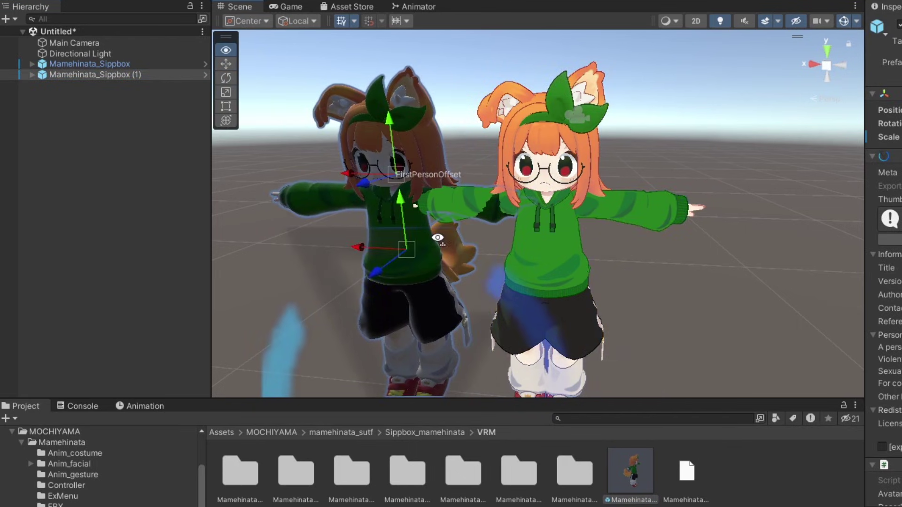
{"action": "left_click_drag", "start_coordinate": [437, 238], "coordinate": [519, 274], "text": "alt"}
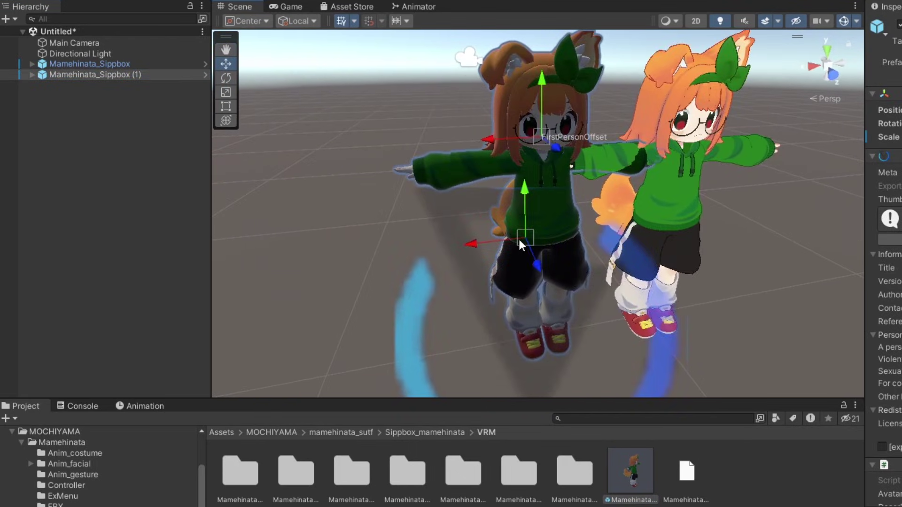
{"action": "left_click_drag", "start_coordinate": [447, 262], "coordinate": [282, 286]}
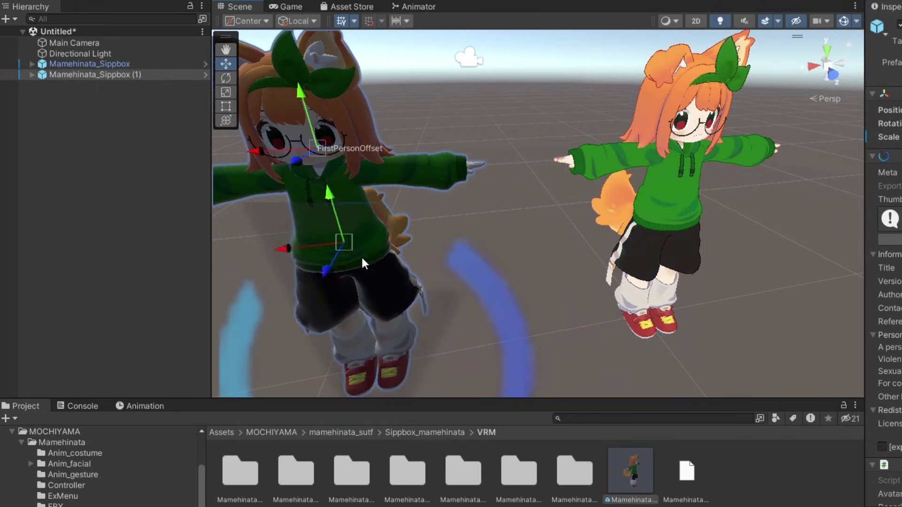
{"action": "scroll", "coordinate": [402, 240], "scroll_direction": "down", "scroll_amount": 4}
{"action": "right_click_drag", "start_coordinate": [402, 239], "coordinate": [366, 233]}
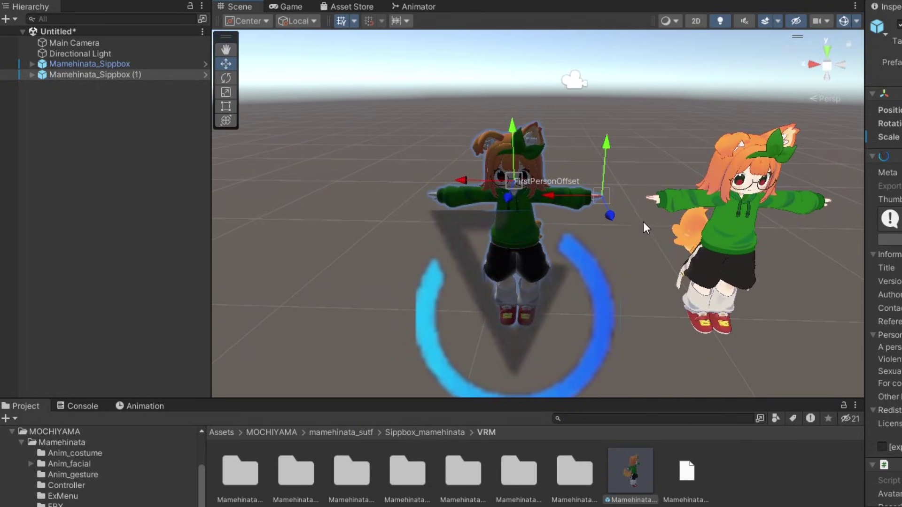
{"action": "left_click", "coordinate": [590, 229]}
{"action": "left_click", "coordinate": [126, 75]}
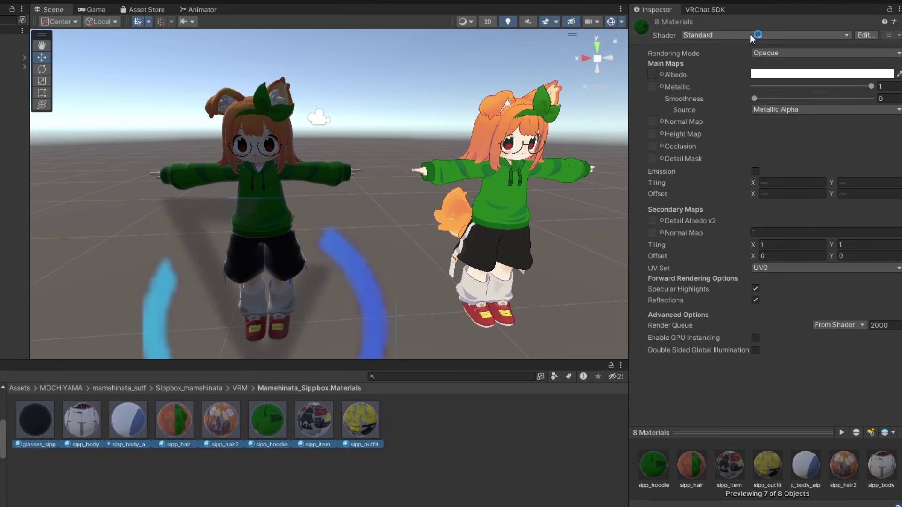
Step: Set the shader of all eight Mamehinata_Sippbox materials to VRM/MToon
{"action": "left_click", "coordinate": [751, 35]}
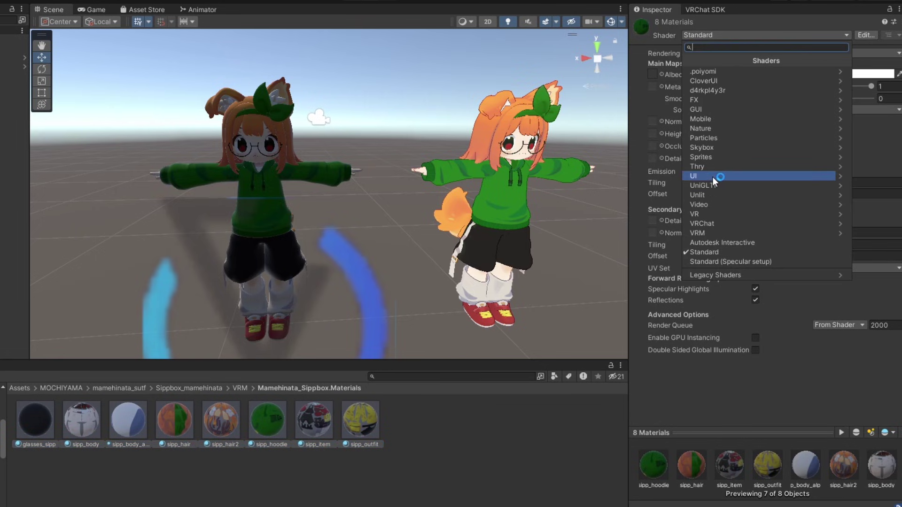
{"action": "left_click", "coordinate": [714, 224]}
{"action": "left_click", "coordinate": [729, 72]}
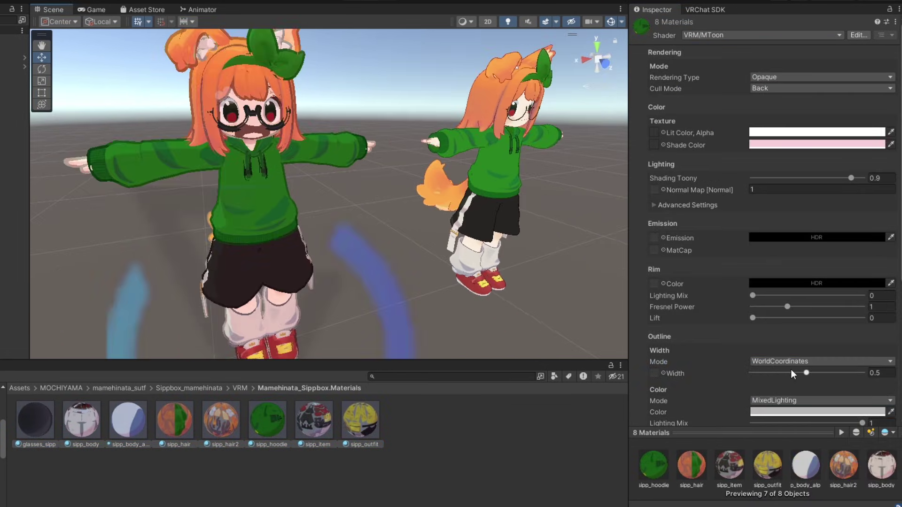
Step: Set the materials' outline width to about 0.145 with a width texture, and set the glasses_sipp outline mode to None
{"action": "left_click_drag", "start_coordinate": [791, 372], "coordinate": [768, 373]}
{"action": "left_click", "coordinate": [663, 373]}
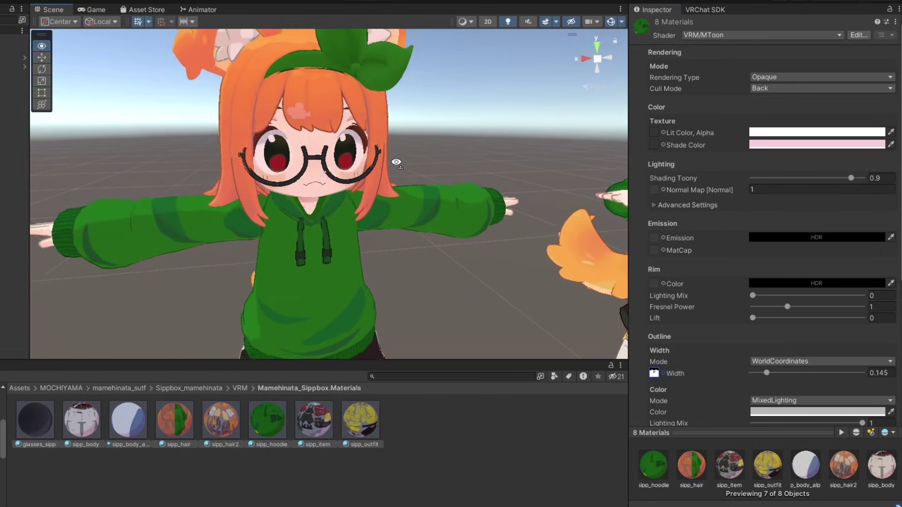
{"action": "left_click_drag", "start_coordinate": [451, 244], "coordinate": [468, 250], "text": "alt"}
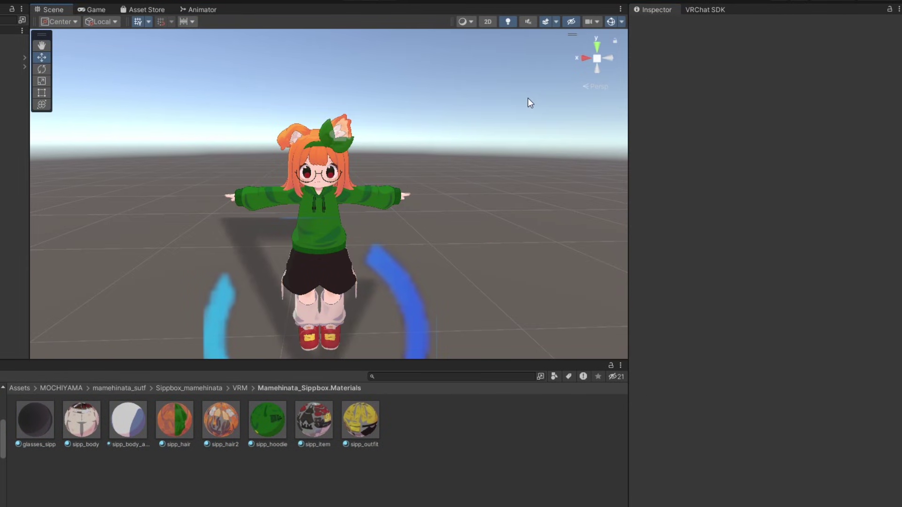
Step: Select the imported avatar and open the BlendShape asset referenced by its VRM Blend Shape Proxy
{"action": "scroll", "coordinate": [499, 110], "scroll_direction": "up", "scroll_amount": 5}
{"action": "left_click", "coordinate": [300, 162]}
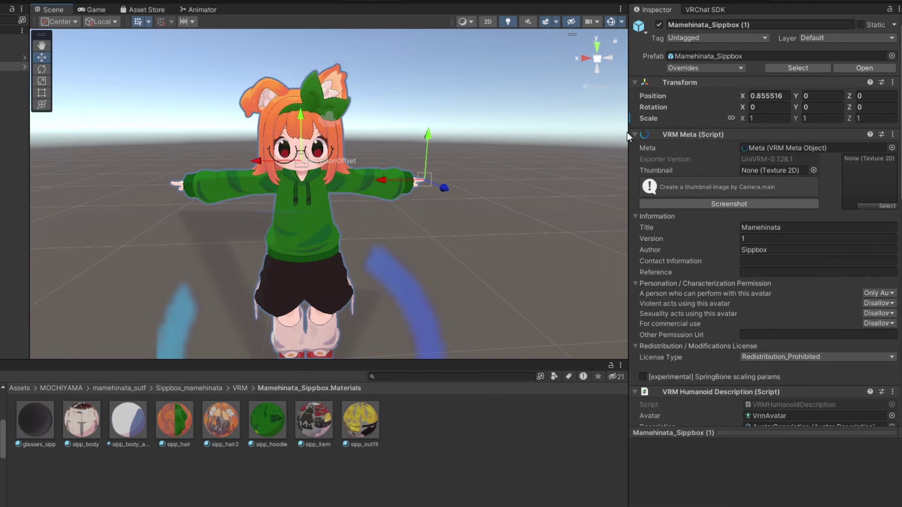
{"action": "scroll", "coordinate": [723, 150], "scroll_direction": "down", "scroll_amount": 10}
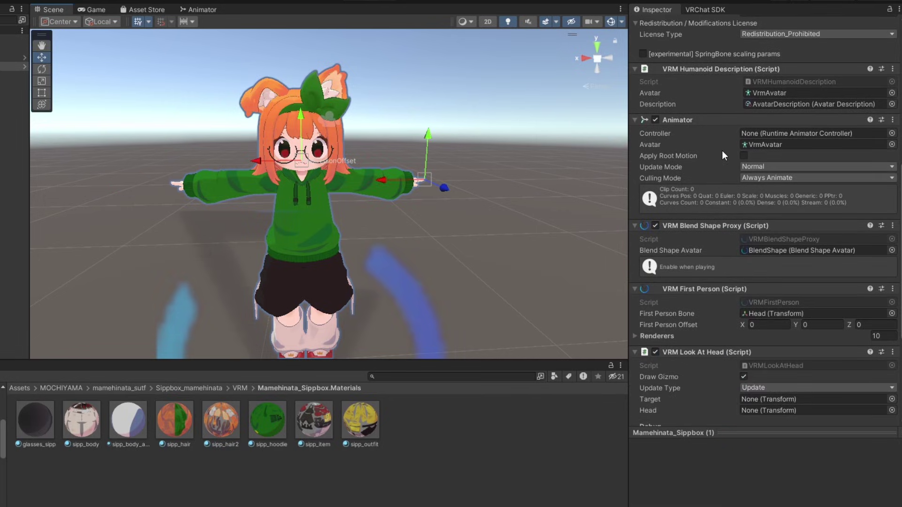
{"action": "scroll", "coordinate": [723, 150], "scroll_direction": "down", "scroll_amount": 3}
{"action": "double_click", "coordinate": [775, 162]}
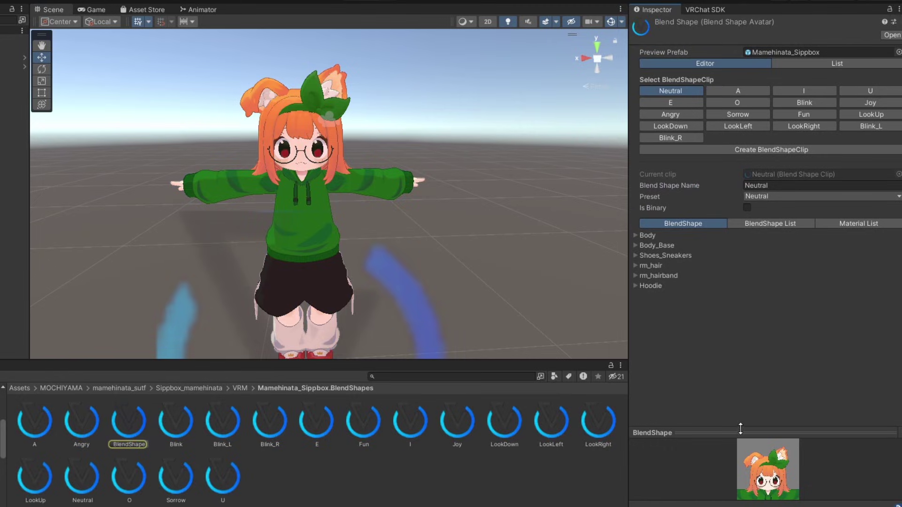
Step: Enlarge the BlendShape preview and widen the Inspector area around it
{"action": "left_click_drag", "start_coordinate": [741, 429], "coordinate": [726, 344]}
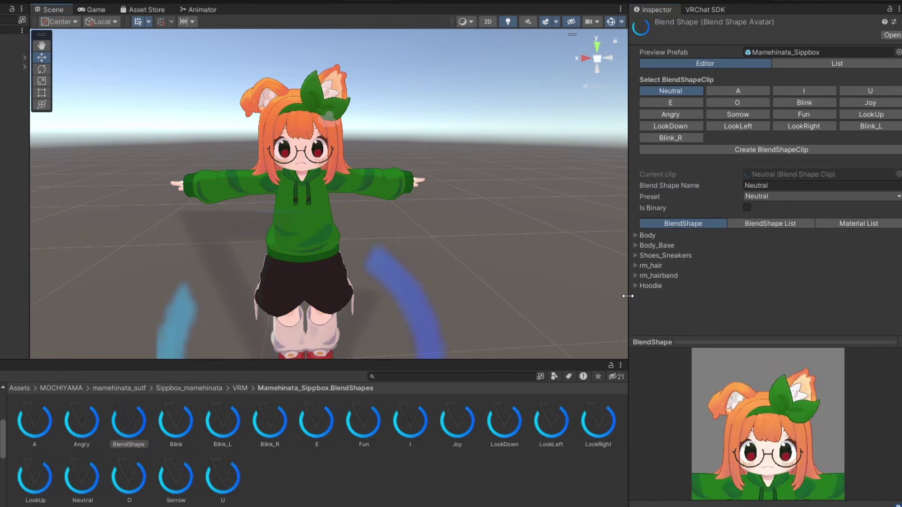
{"action": "left_click_drag", "start_coordinate": [628, 296], "coordinate": [553, 304]}
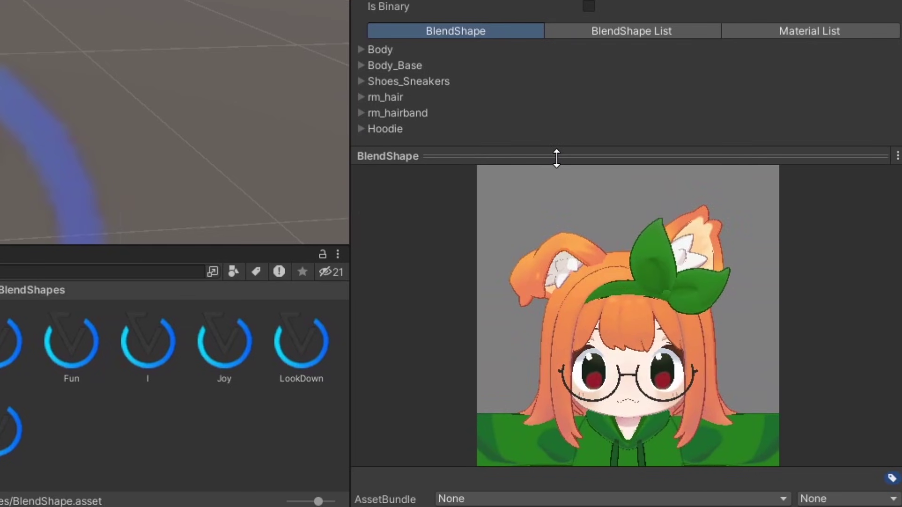
{"action": "left_click_drag", "start_coordinate": [557, 159], "coordinate": [557, 159]}
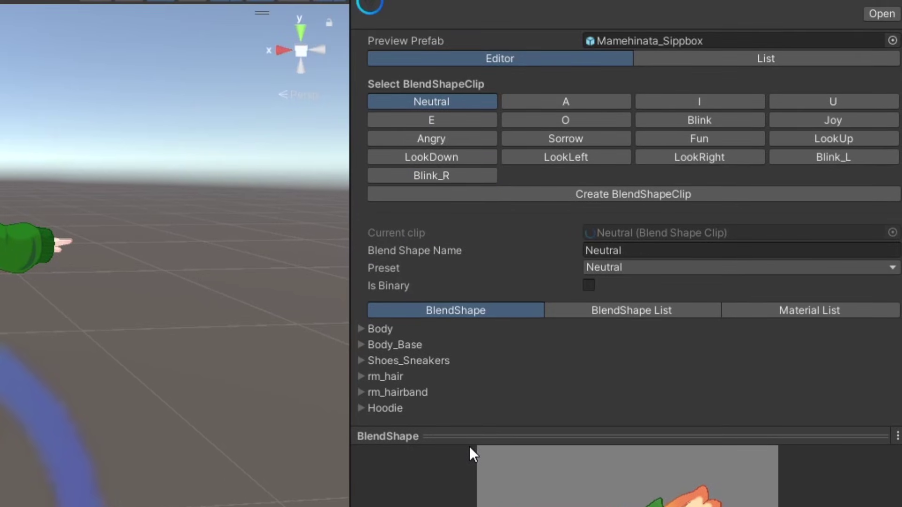
Step: For the A blend shape clip, set the Body's vrc.v.aa shape to 100
{"action": "left_click", "coordinate": [529, 102]}
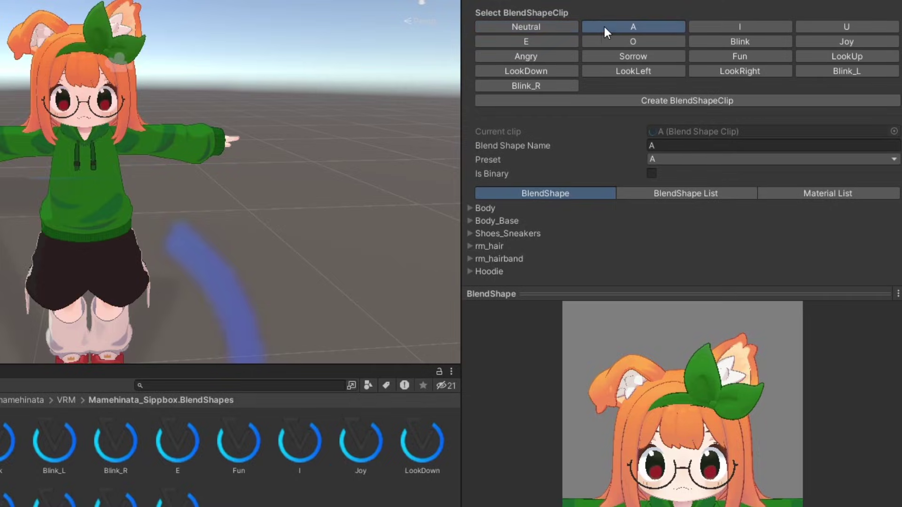
{"action": "left_click", "coordinate": [469, 208]}
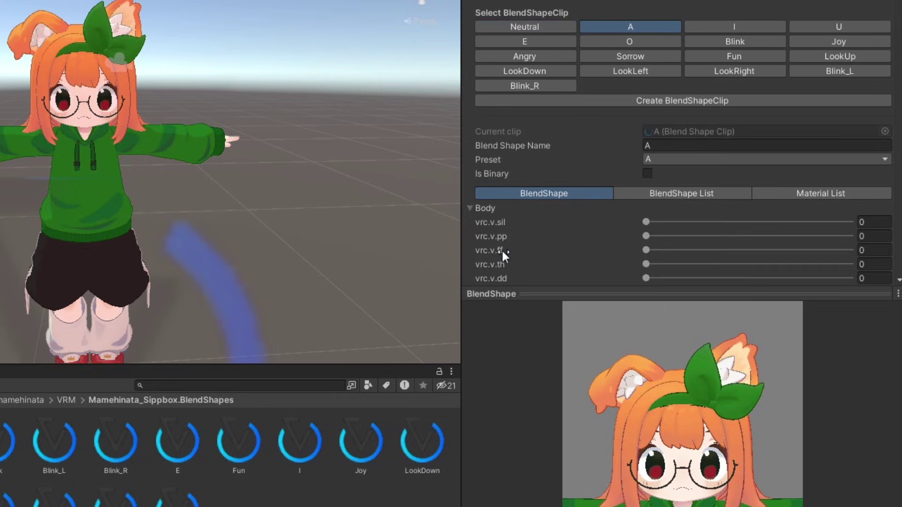
{"action": "scroll", "coordinate": [646, 256], "scroll_direction": "down", "scroll_amount": 5}
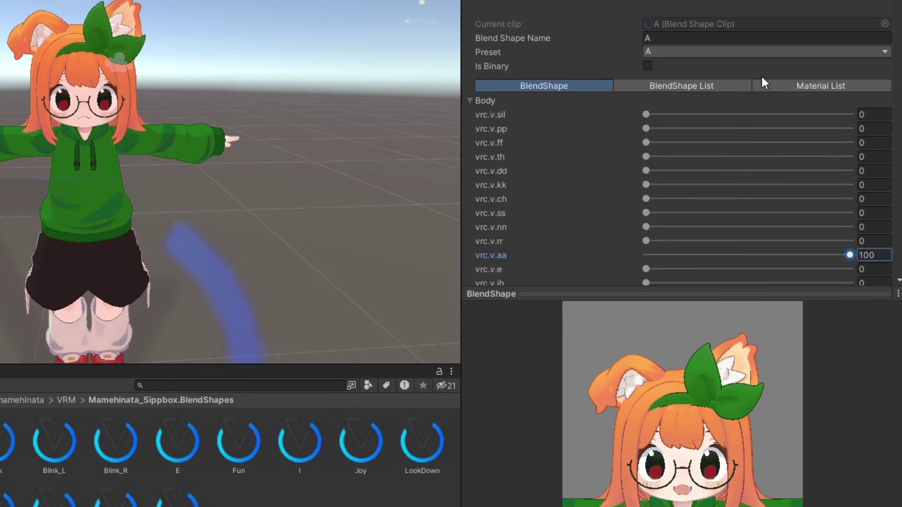
Step: For the I blend shape clip, set the Body's vrc.v.ih shape to 100
{"action": "scroll", "coordinate": [699, 34], "scroll_direction": "up", "scroll_amount": 5}
{"action": "left_click", "coordinate": [734, 35]}
{"action": "scroll", "coordinate": [698, 141], "scroll_direction": "down", "scroll_amount": 6}
{"action": "left_click_drag", "start_coordinate": [646, 234], "coordinate": [850, 234]}
Step: For the U blend shape clip, set the Body's vrc.v.ou shape to 100
{"action": "scroll", "coordinate": [735, 141], "scroll_direction": "up", "scroll_amount": 6}
{"action": "left_click", "coordinate": [839, 35]}
{"action": "scroll", "coordinate": [600, 266], "scroll_direction": "down", "scroll_amount": 7}
{"action": "left_click_drag", "start_coordinate": [647, 219], "coordinate": [850, 219]}
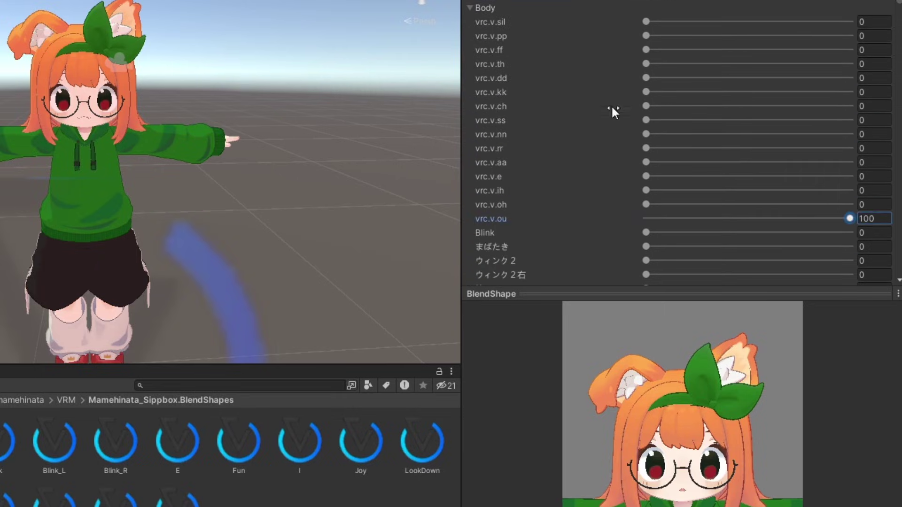
Step: For the Blink blend shape clip, set the Body's 笑い shape to 100
{"action": "scroll", "coordinate": [613, 111], "scroll_direction": "up", "scroll_amount": 5}
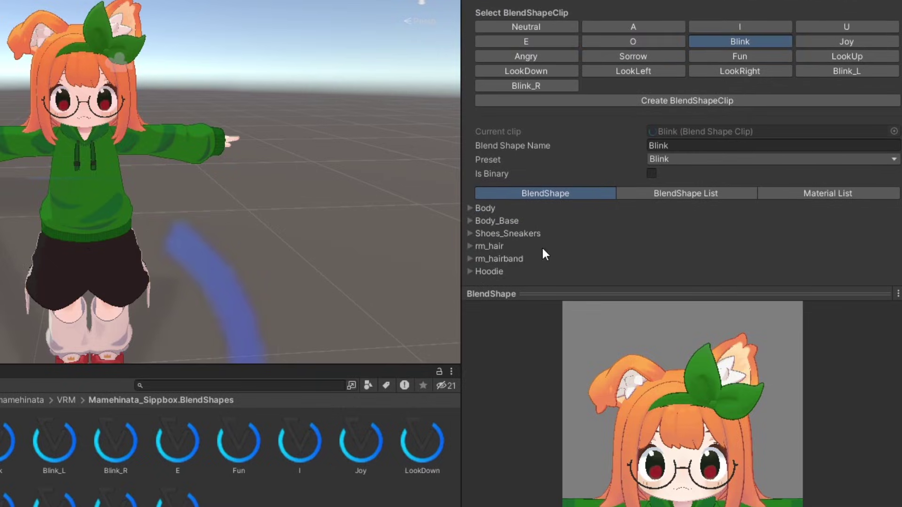
{"action": "left_click", "coordinate": [470, 208]}
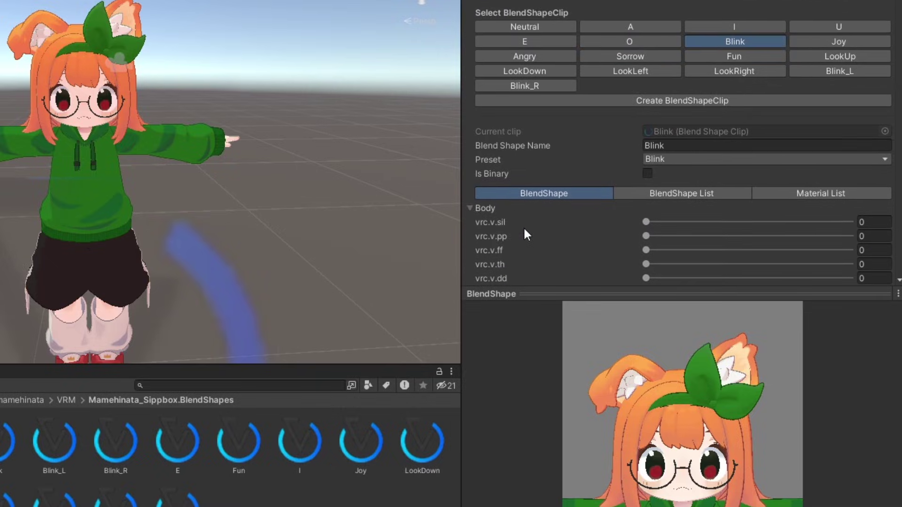
{"action": "scroll", "coordinate": [523, 227], "scroll_direction": "down", "scroll_amount": 12}
{"action": "left_click", "coordinate": [700, 89]}
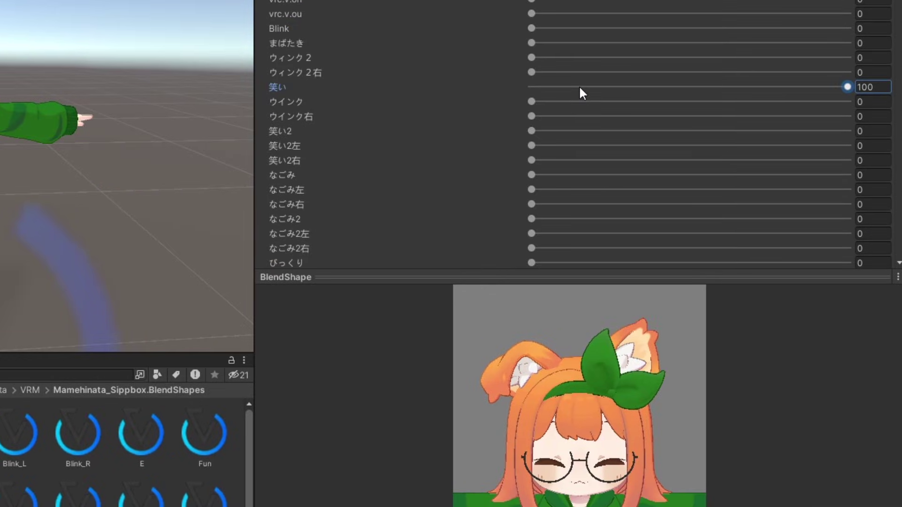
Step: Open the Angry blend shape clip for editing
{"action": "scroll", "coordinate": [432, 85], "scroll_direction": "up", "scroll_amount": 15}
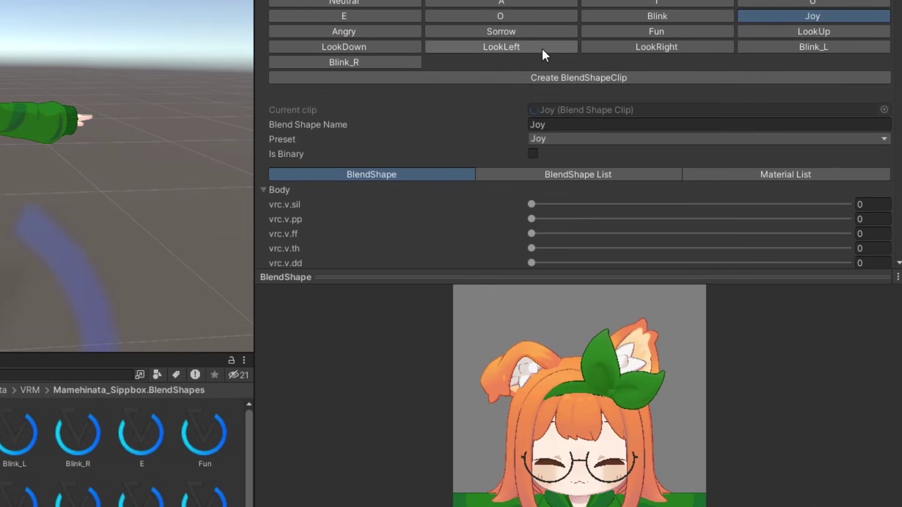
{"action": "left_click", "coordinate": [382, 33]}
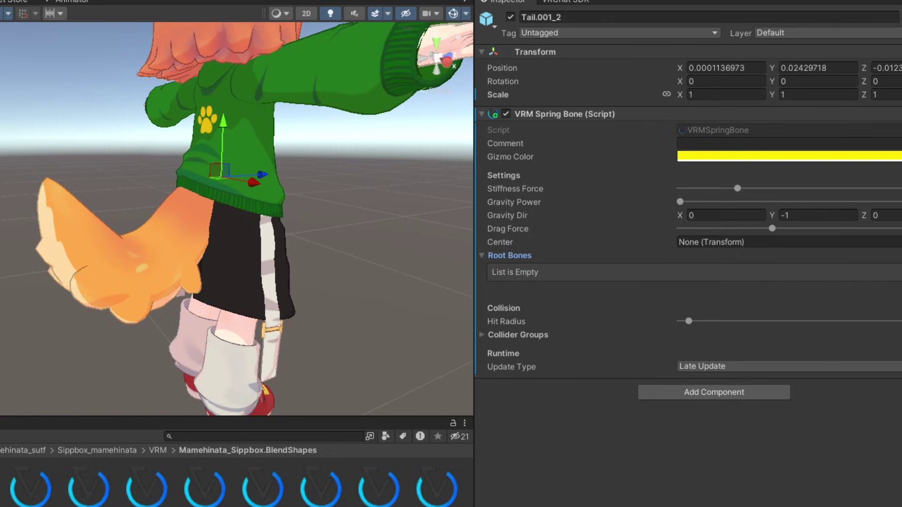
Step: Assign Tail.001_2 as the root bone of the tail's VRM Spring Bone component
{"action": "left_click_drag", "start_coordinate": [467, 225], "coordinate": [521, 260]}
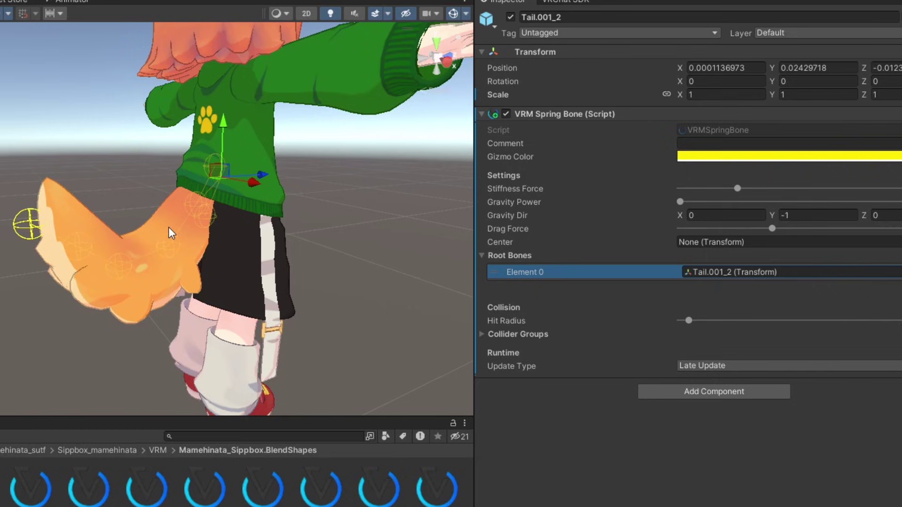
{"action": "left_click", "coordinate": [205, 191]}
{"action": "left_click_drag", "start_coordinate": [197, 193], "coordinate": [150, 217]}
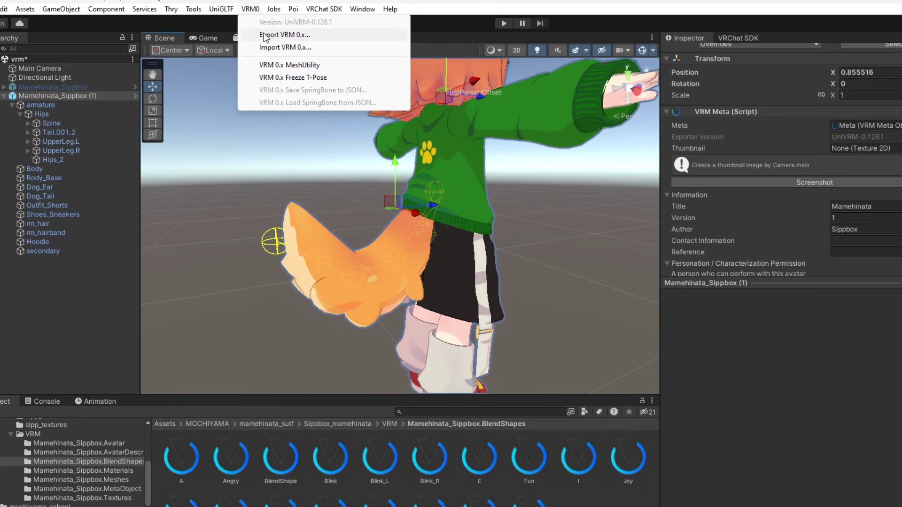
Step: Export the Mamehinata_Sippbox (1) avatar as a VRM 0.x file named Mamehinata_Sippbox (1) to the Desktop
{"action": "left_click", "coordinate": [266, 35]}
{"action": "scroll", "coordinate": [658, 376], "scroll_direction": "down", "scroll_amount": 1}
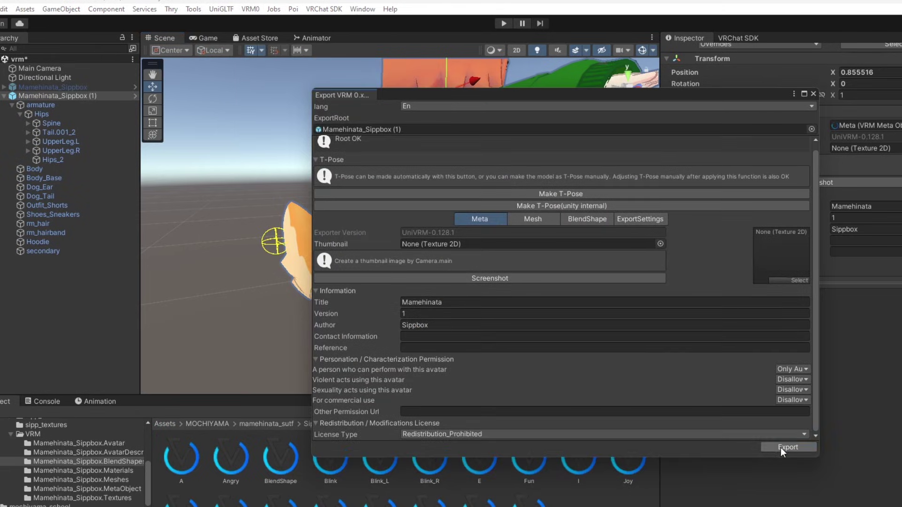
{"action": "left_click", "coordinate": [788, 447]}
{"action": "left_click", "coordinate": [95, 47]}
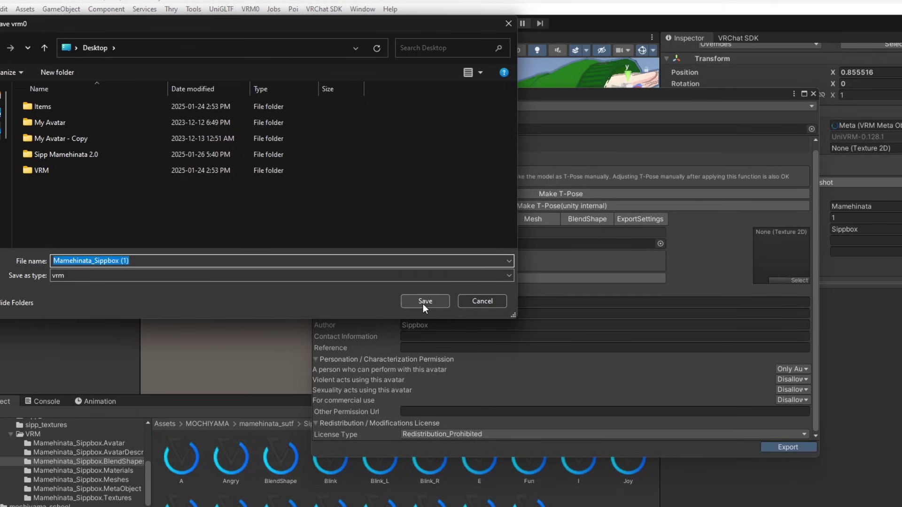
{"action": "left_click", "coordinate": [424, 301]}
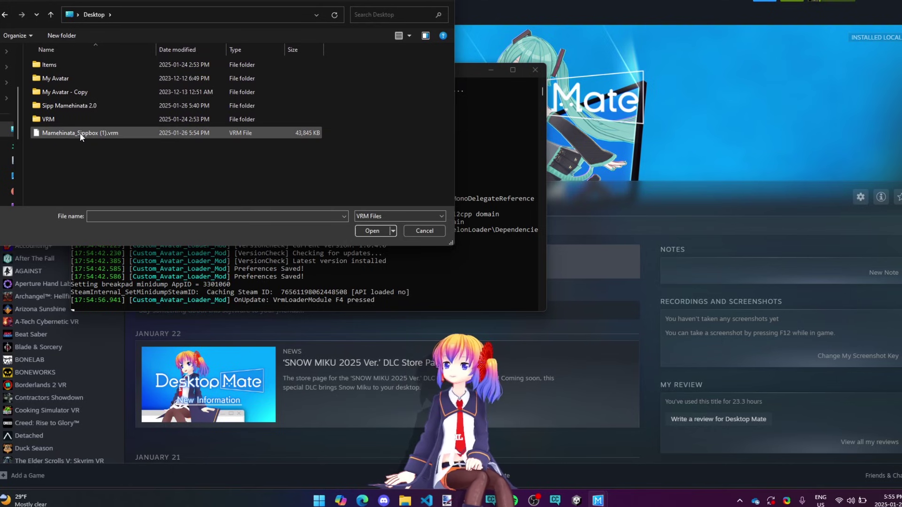
Step: Switch to Desktop Mate, load Mamehinata_Sippbox (1).vrm from the Desktop as the custom avatar, and reposition the character
{"action": "double_click", "coordinate": [80, 134]}
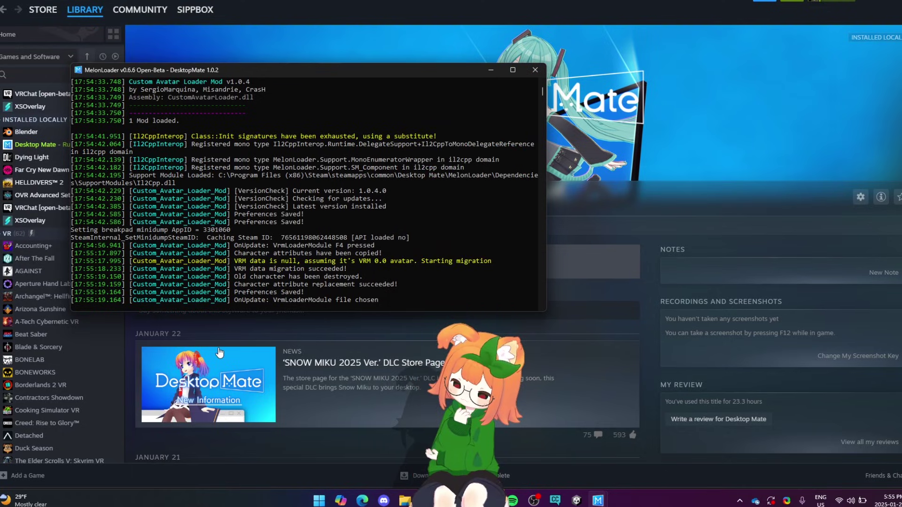
{"action": "left_click", "coordinate": [459, 356]}
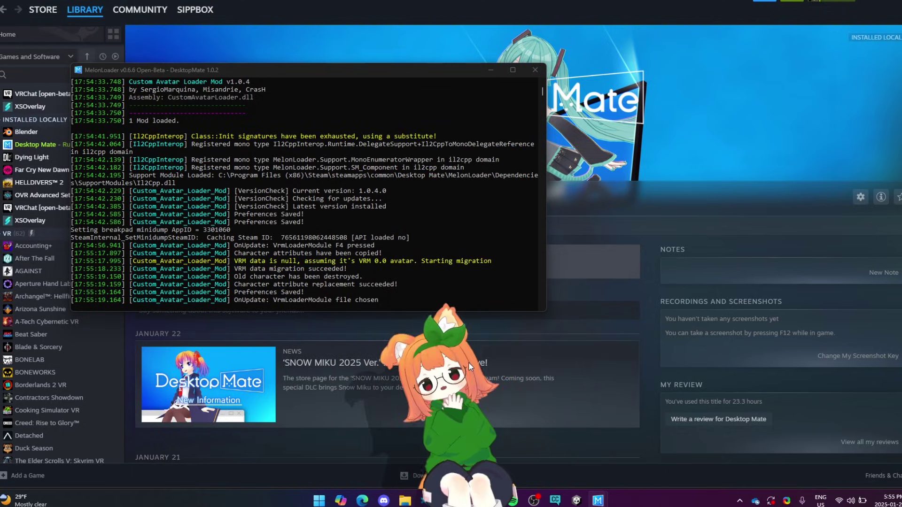